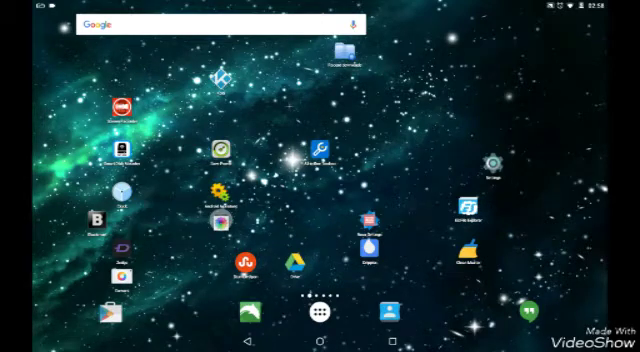
# Launch Kodi from the Android home screen, after dismissing its app options menu
pyautogui.rightClick(221, 78)
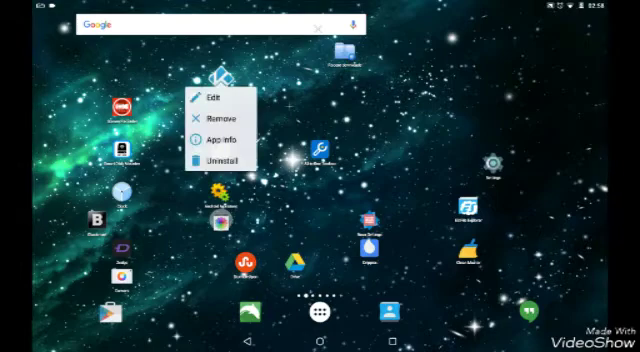
pyautogui.click(400, 180)
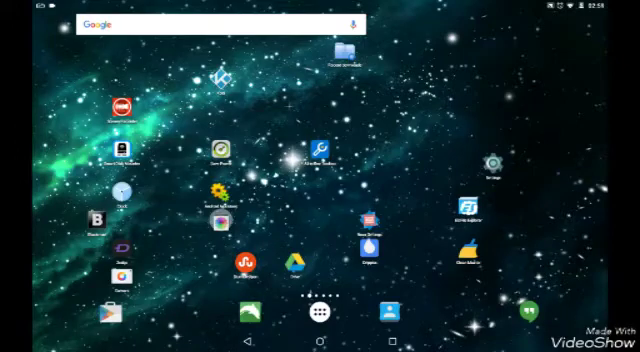
pyautogui.click(111, 39)
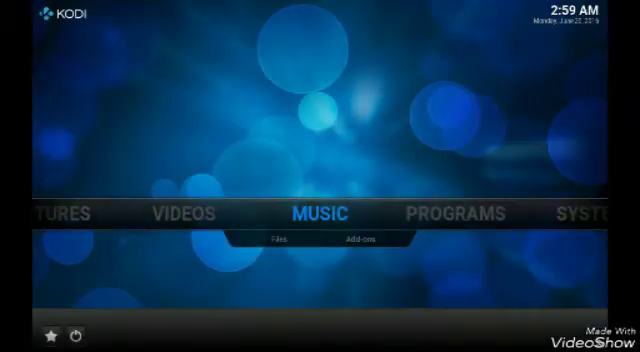
# Browse the home menu categories Music, Videos, Programs and System, ending on SYSTEM
pyautogui.press('Right')
pyautogui.press('Right')
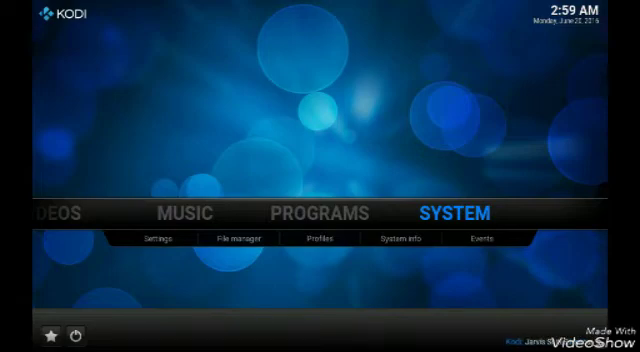
pyautogui.press('Left')
pyautogui.press('Left')
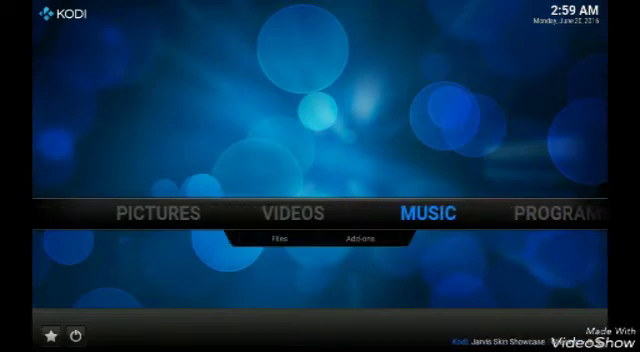
pyautogui.press('Right')
pyautogui.press('Right')
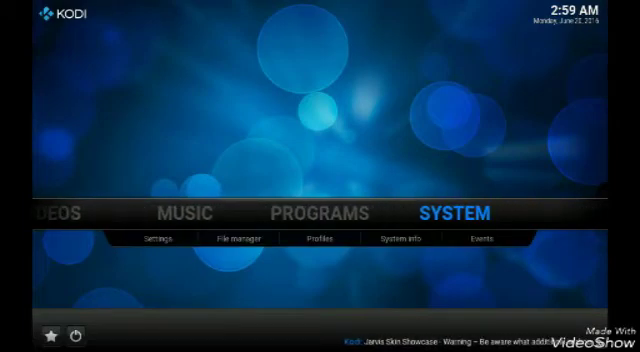
pyautogui.press('Left')
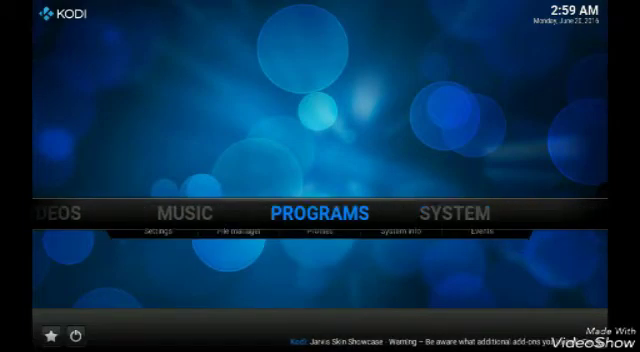
pyautogui.press('Left')
pyautogui.press('Left')
pyautogui.press('Right')
pyautogui.press('Right')
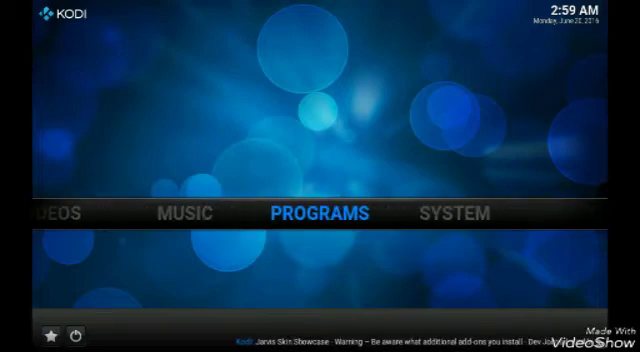
pyautogui.press('Right')
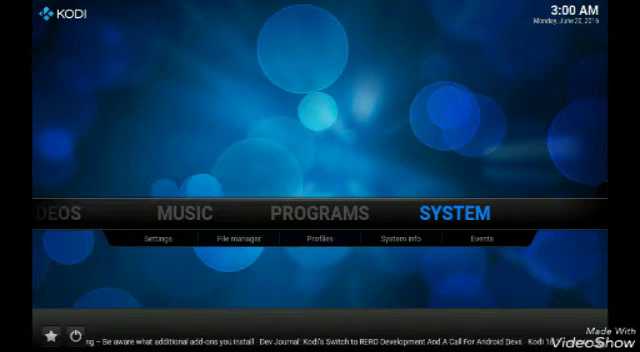
# Open System > File manager, choose Add source, and start entering the source path
pyautogui.press('Down')
pyautogui.press('Right')
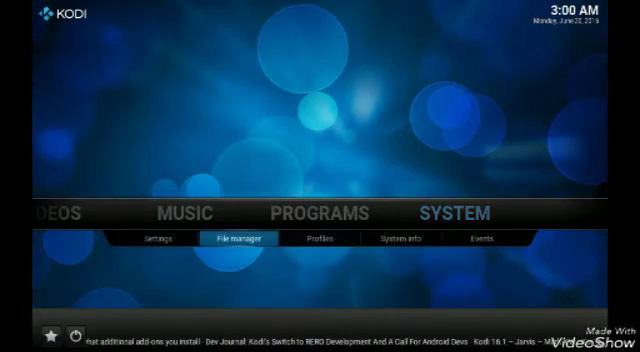
pyautogui.press('Return')
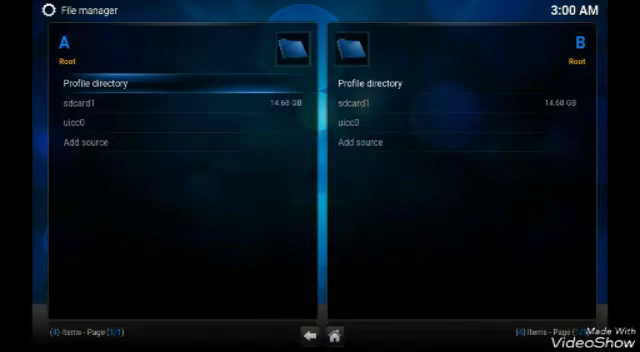
pyautogui.press('Down')
pyautogui.press('Down')
pyautogui.press('Down')
pyautogui.press('Return')
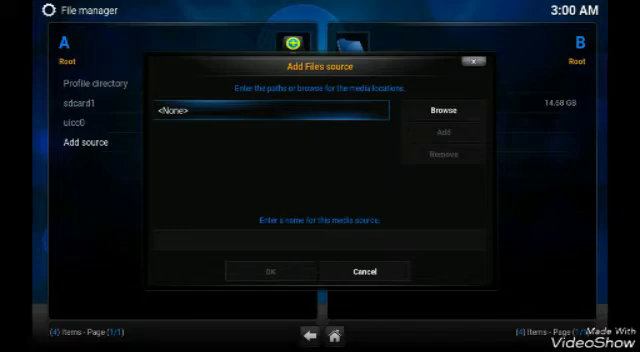
pyautogui.press('Return')
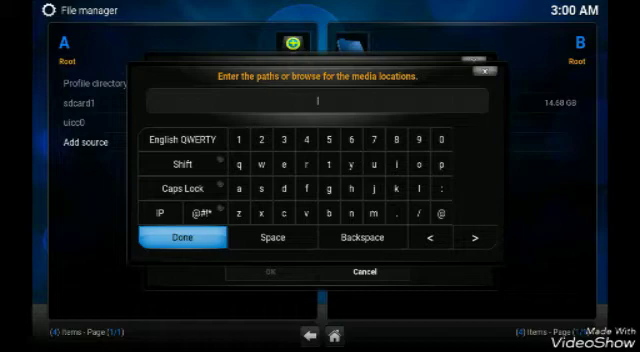
pyautogui.write('h')
pyautogui.press('Up')
pyautogui.write('tt')
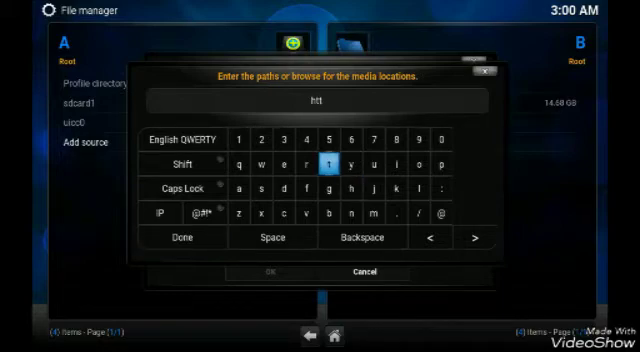
pyautogui.write('p:')
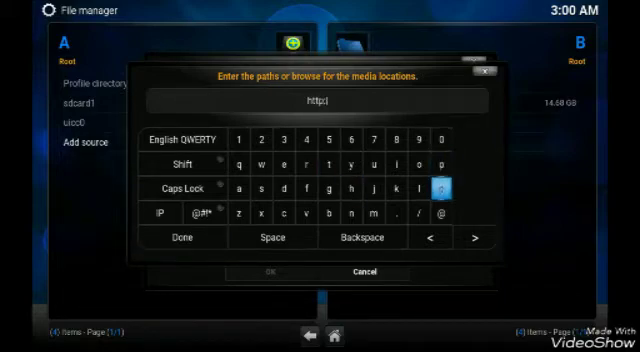
pyautogui.write('..')
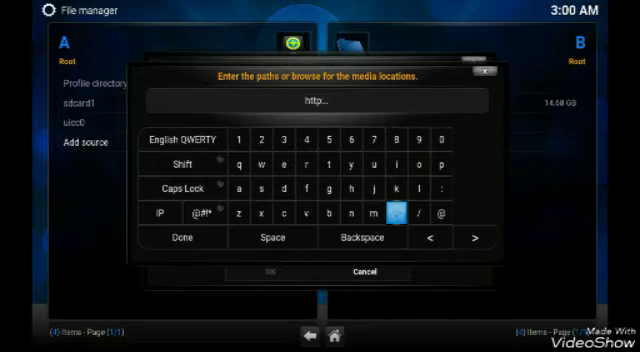
pyautogui.press('BackSpace')
pyautogui.press('BackSpace')
pyautogui.press('BackSpace')
pyautogui.write('/')
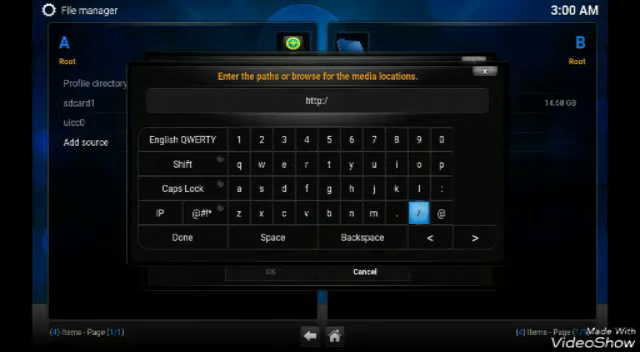
pyautogui.write('/')
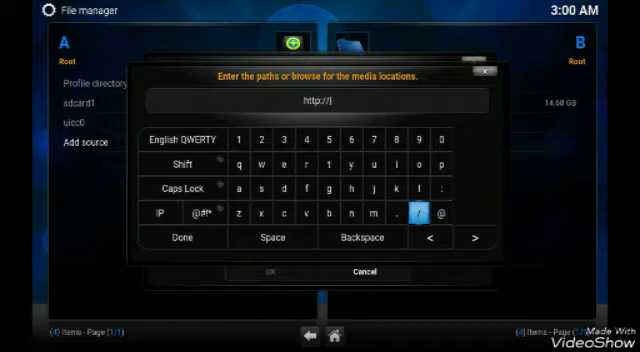
pyautogui.write('w')
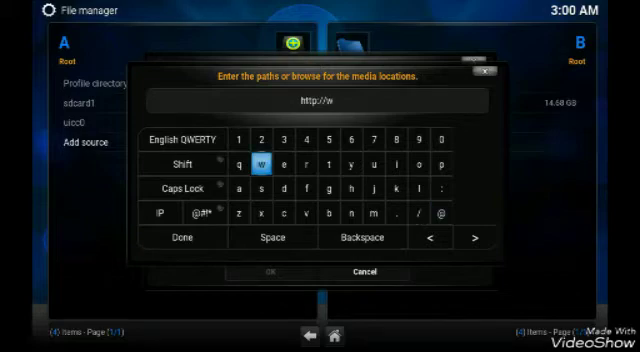
pyautogui.write('i')
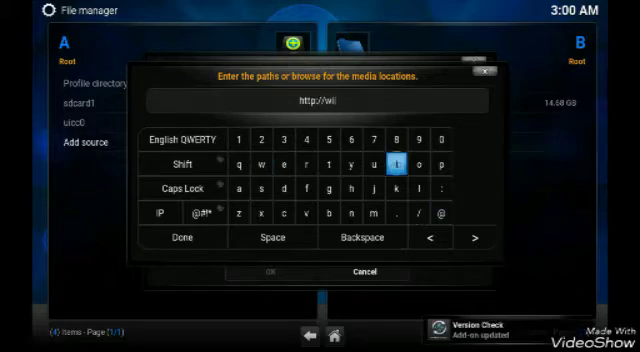
pyautogui.press('BackSpace')
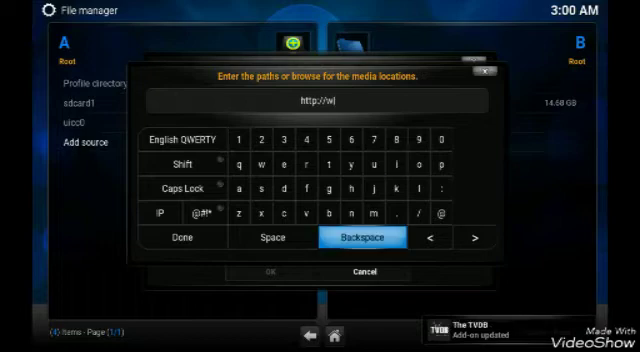
pyautogui.press('BackSpace')
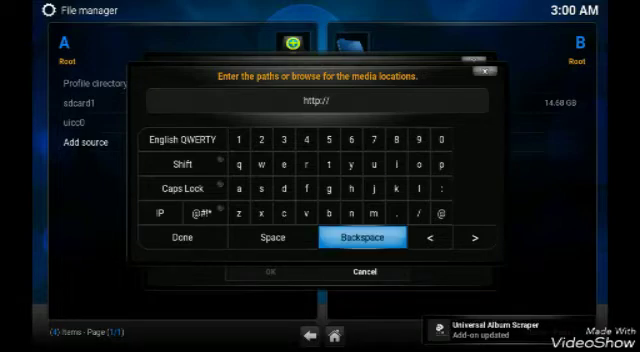
pyautogui.write('ar')
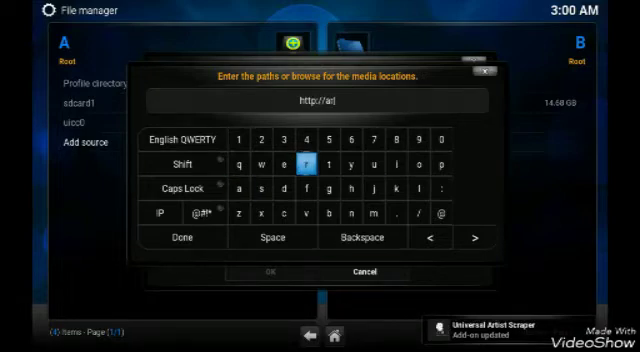
pyautogui.write('es')
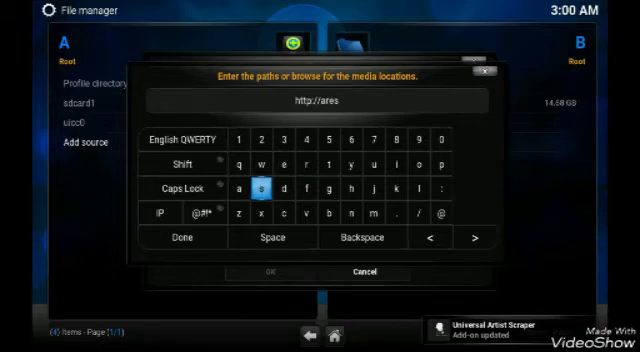
pyautogui.write('w')
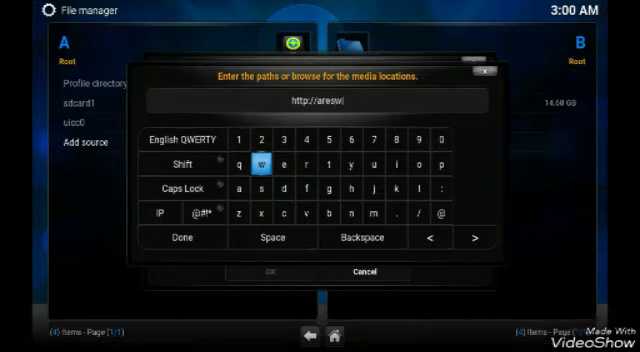
pyautogui.write('iz')
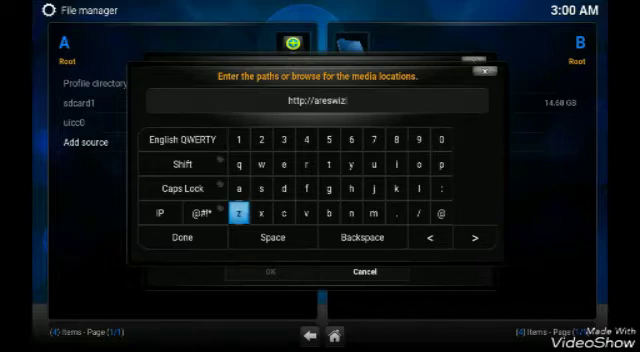
pyautogui.write('r')
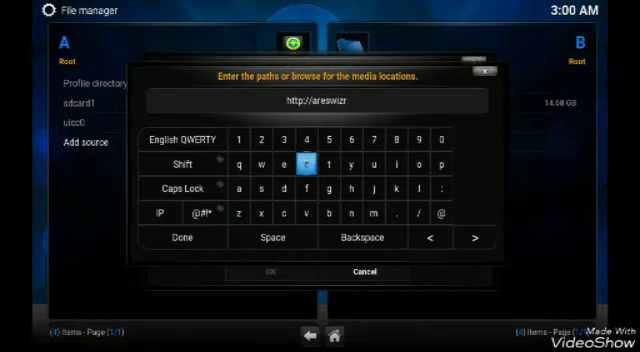
pyautogui.press('BackSpace')
pyautogui.write('ai')
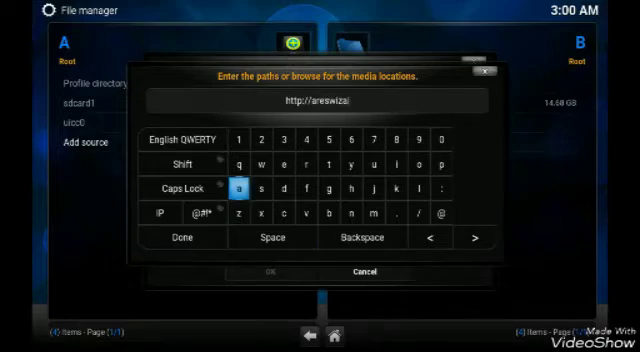
pyautogui.write('rd.')
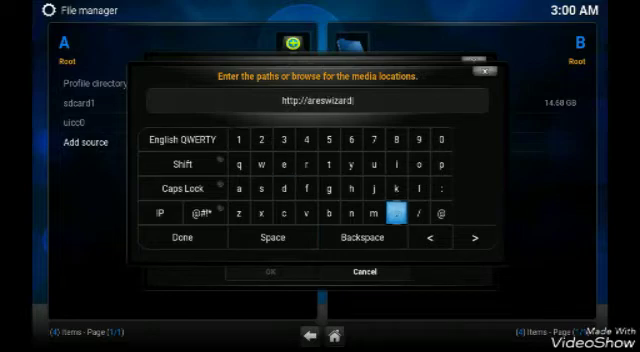
pyautogui.write('c.u')
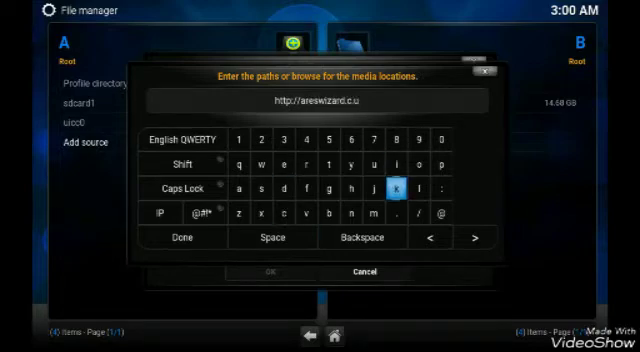
pyautogui.write('k')
pyautogui.press('BackSpace')
pyautogui.press('BackSpace')
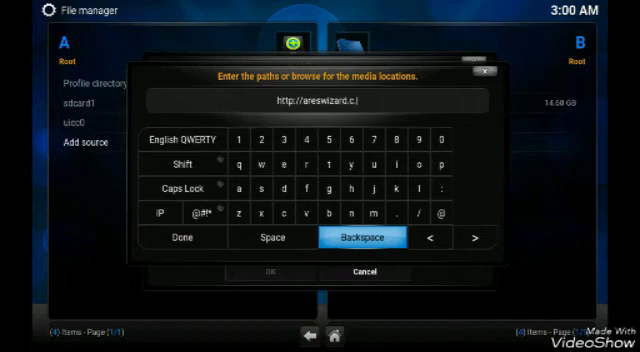
pyautogui.write('o')
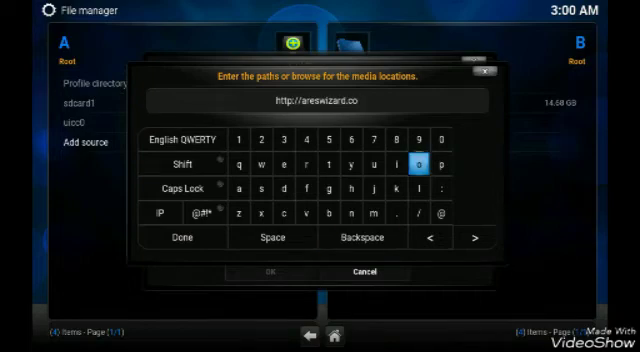
pyautogui.write('u')
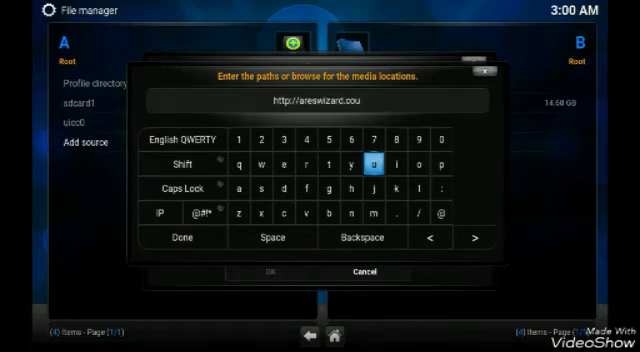
pyautogui.press('BackSpace')
pyautogui.press('BackSpace')
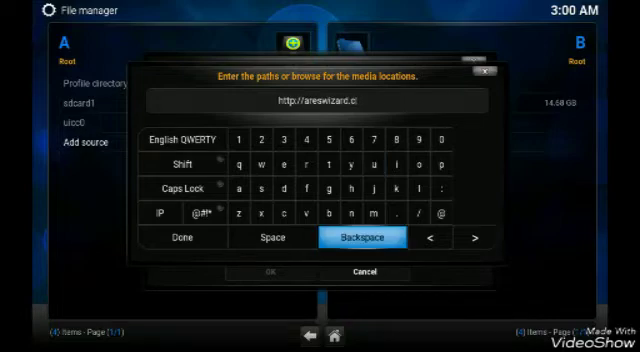
pyautogui.write('o.u')
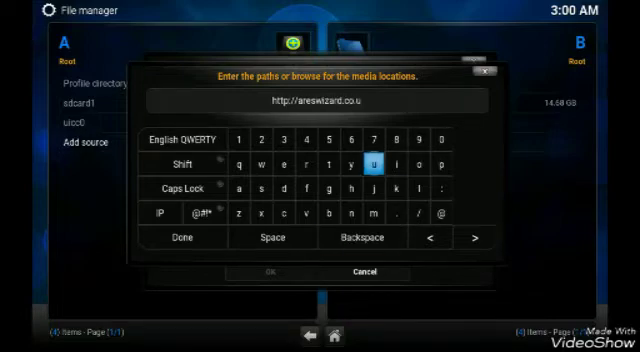
pyautogui.write('k')
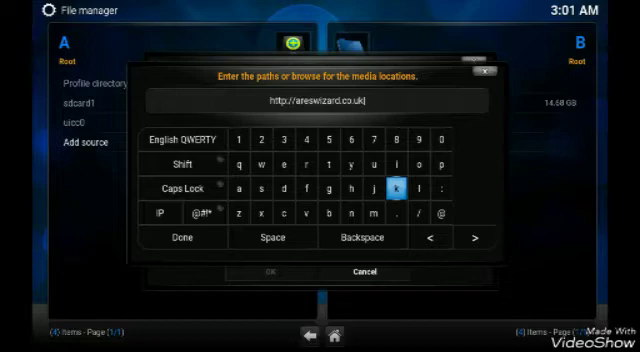
pyautogui.press('Return')
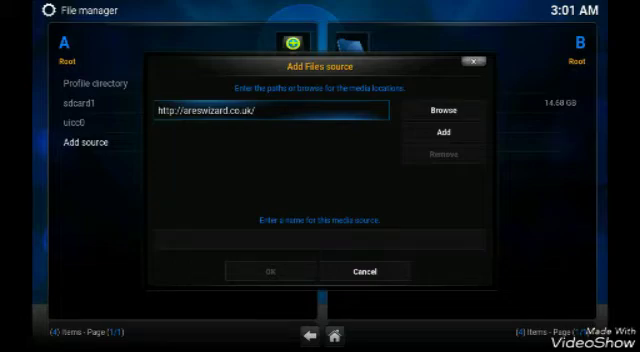
pyautogui.press('Down')
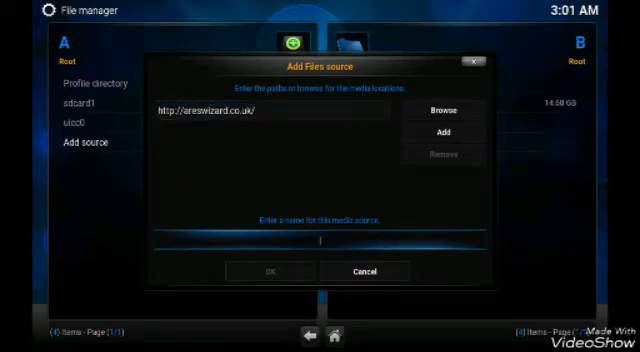
# Enter 'ares wizard' as the source name, fixing its misspelled ending
pyautogui.press('Return')
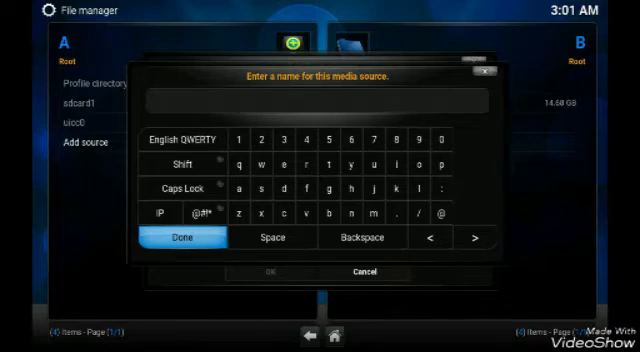
pyautogui.write('are')
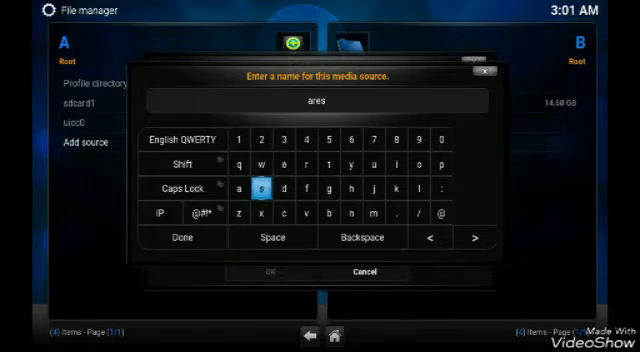
pyautogui.write('s')
pyautogui.write(' w')
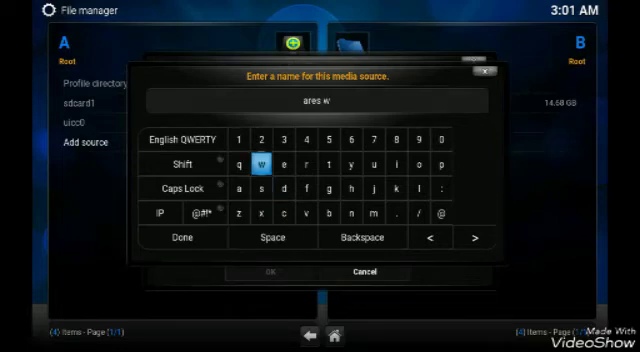
pyautogui.write('i')
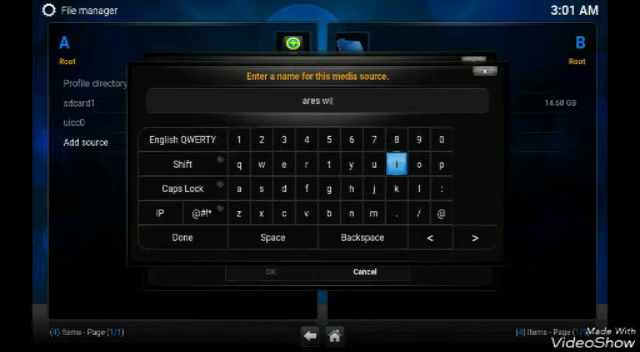
pyautogui.write('zrd')
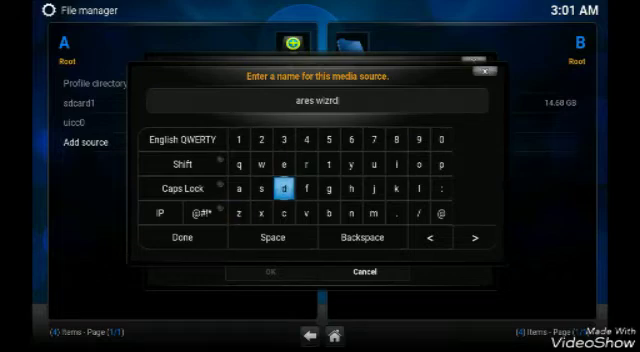
pyautogui.press('BackSpace')
pyautogui.press('BackSpace')
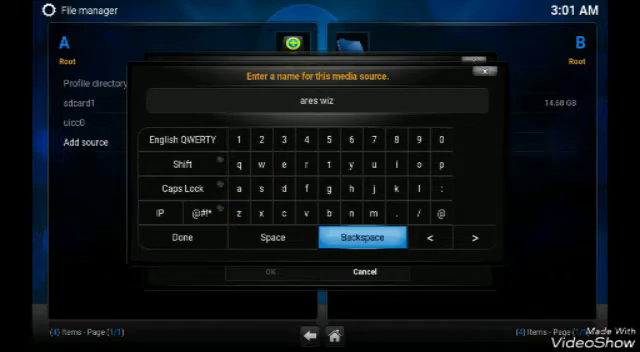
pyautogui.write('ard')
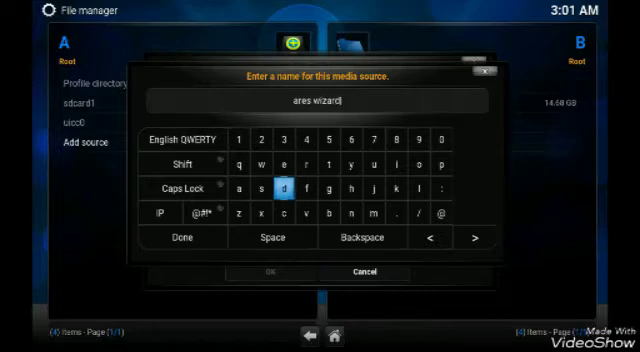
pyautogui.press('Return')
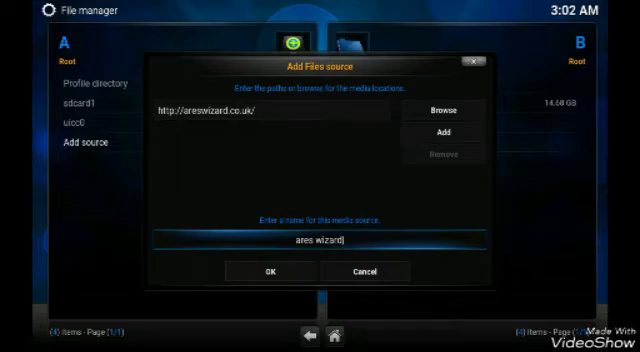
# Confirm the ares wizard source, then use the home button to return to Kodi's home screen
pyautogui.press('Return')
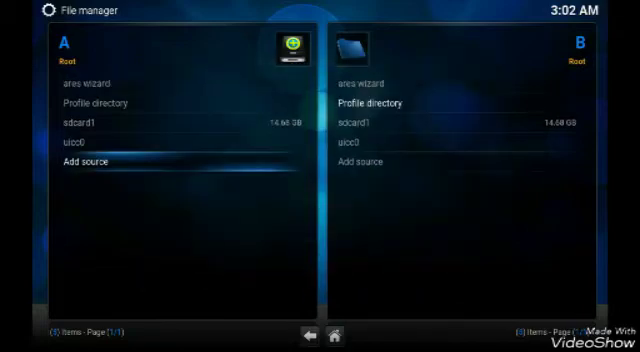
pyautogui.press('Down')
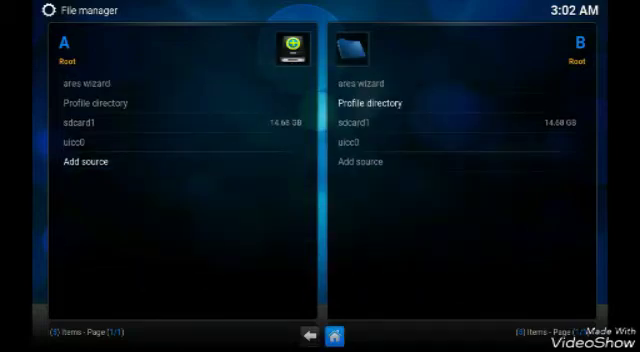
pyautogui.press('Return')
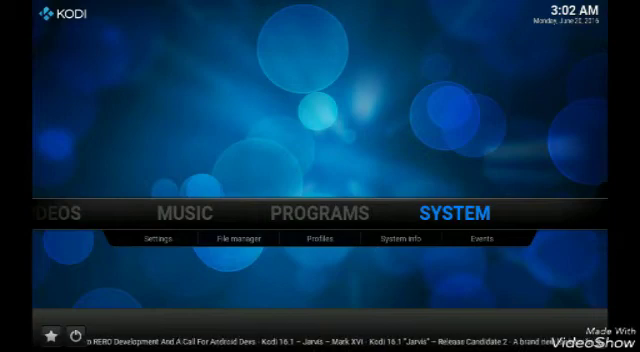
# Open Settings > Add-ons, dismiss First run help, and browse the ares wizard zip source
pyautogui.press('Return')
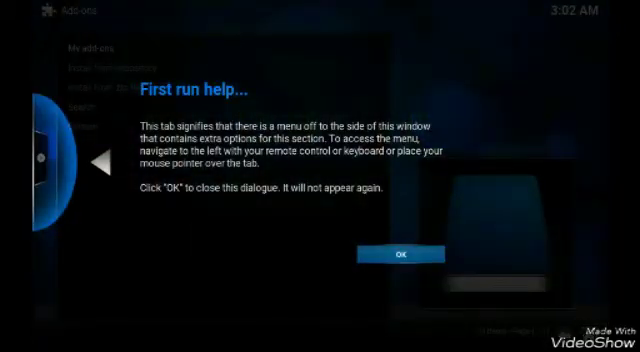
pyautogui.press('Return')
pyautogui.press('Down')
pyautogui.press('Down')
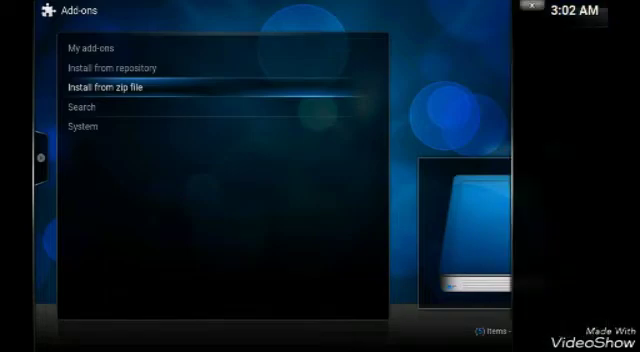
pyautogui.press('Return')
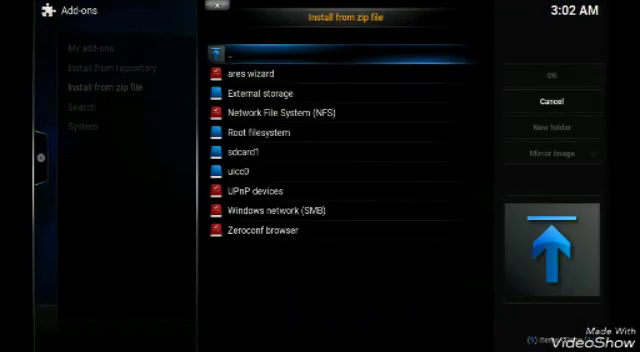
pyautogui.press('Down')
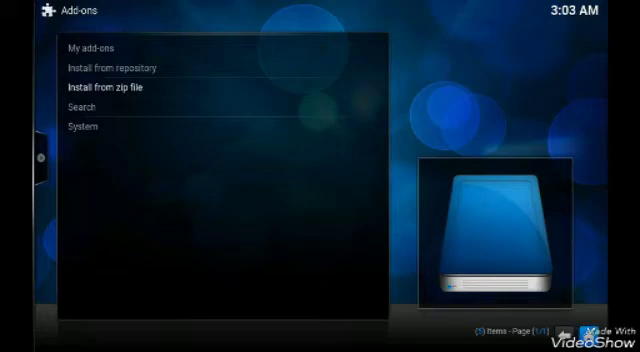
# Back out to home, reopen the Add-ons browser, then escape to the home menu
pyautogui.press('BackSpace')
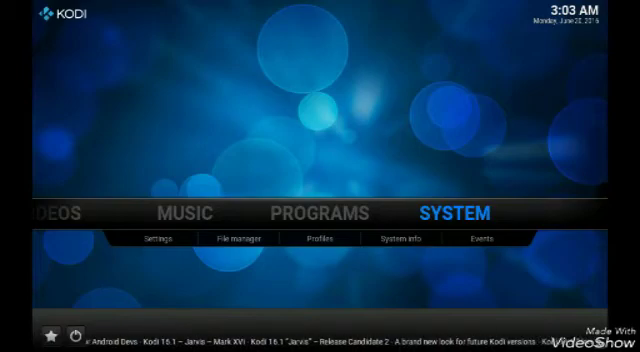
pyautogui.press('Return')
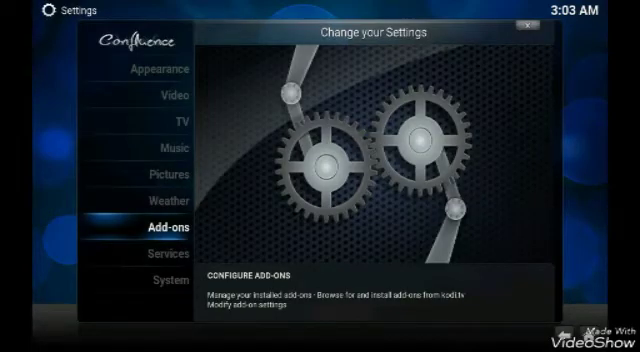
pyautogui.press('Return')
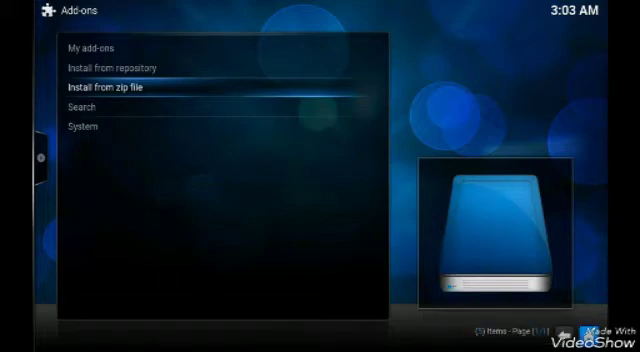
pyautogui.press('Escape')
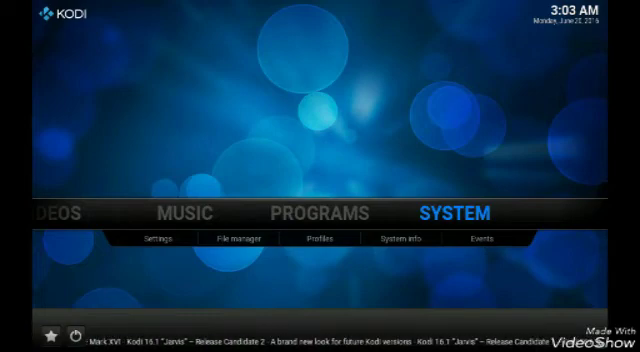
# Launch Ares Wizard from Programs > Program add-ons, closing its changelog
pyautogui.press('Left')
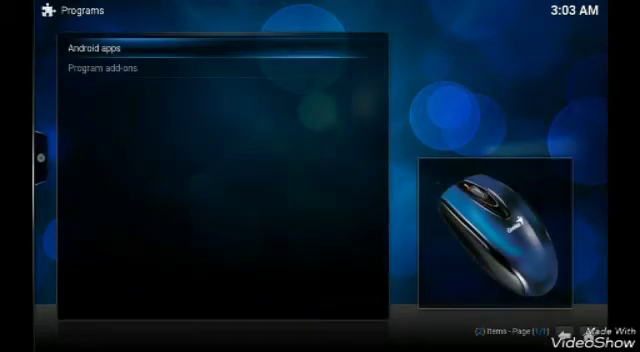
pyautogui.press('Down')
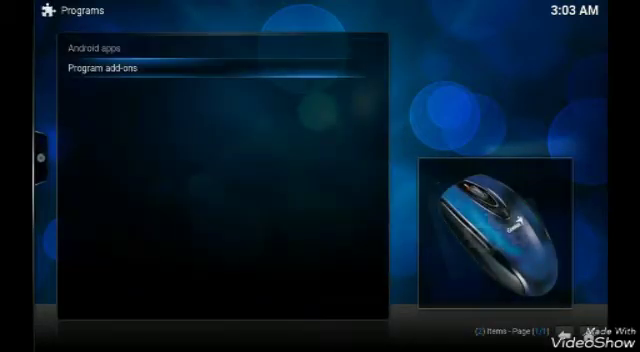
pyautogui.press('Return')
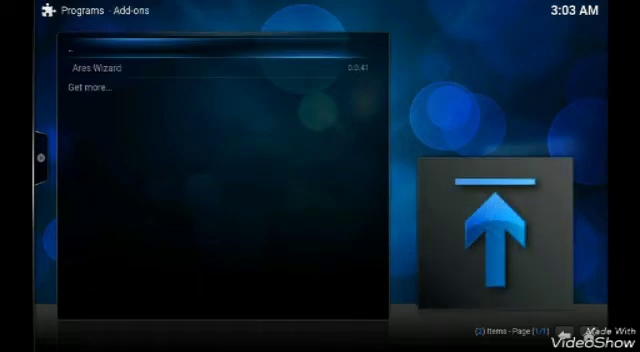
pyautogui.press('Down')
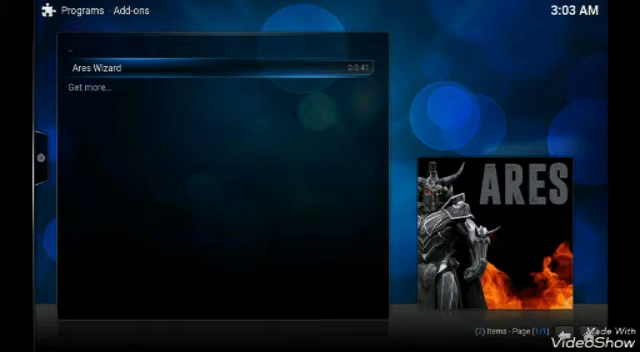
pyautogui.press('Return')
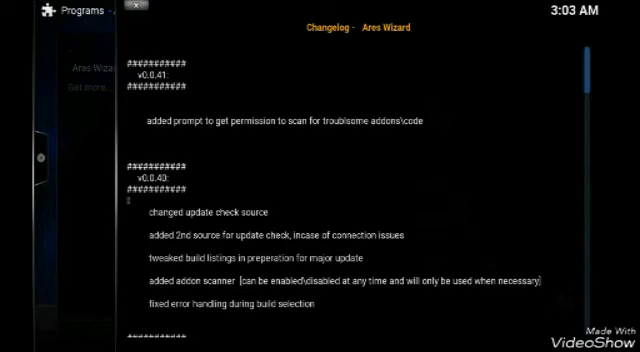
pyautogui.press('Escape')
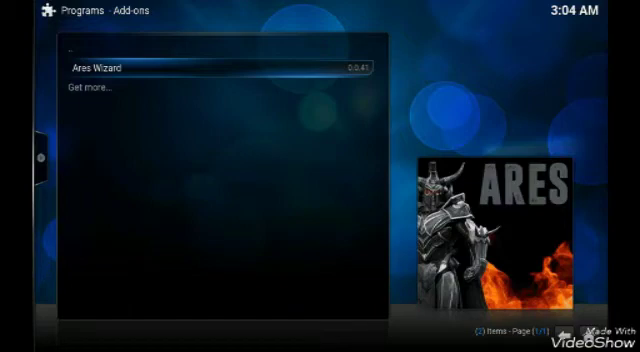
pyautogui.press('Return')
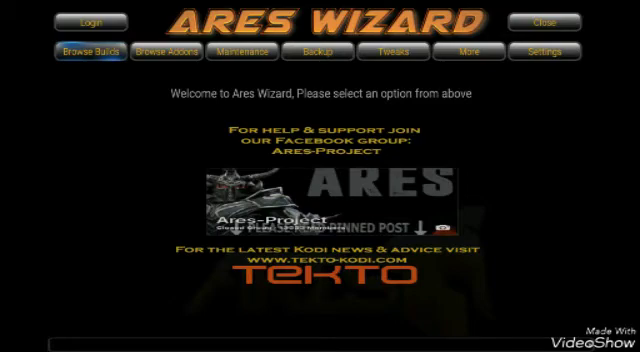
# Open the Browse Builds list in Ares Wizard, showing Pulse, Apollo and Fire TV Guru
pyautogui.press('Return')
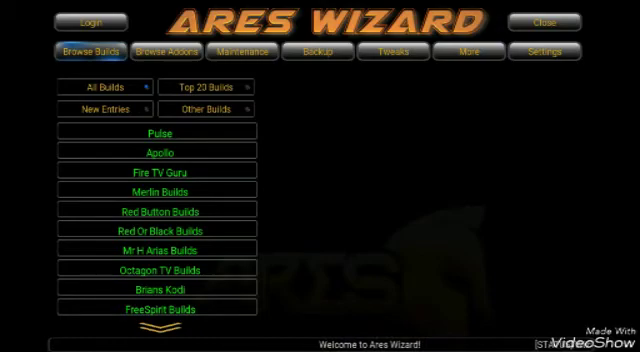
pyautogui.scroll(-4, 158, 230)
pyautogui.scroll(-4, 158, 230)
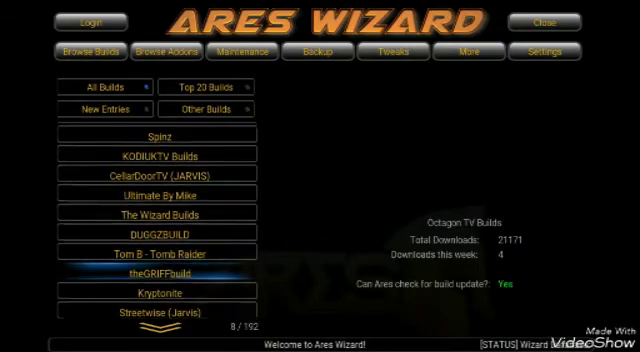
pyautogui.scroll(-2, 158, 230)
pyautogui.scroll(5, 158, 230)
pyautogui.scroll(1, 158, 230)
pyautogui.scroll(4, 158, 230)
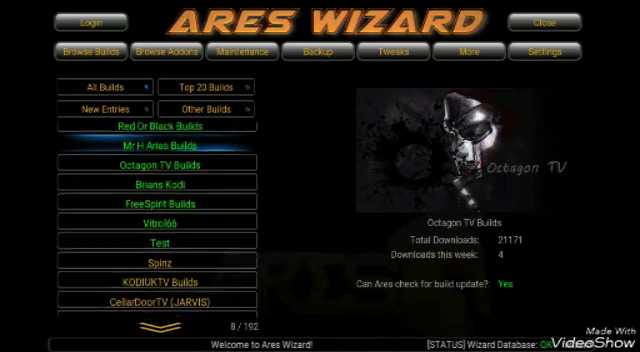
pyautogui.scroll(5, 158, 230)
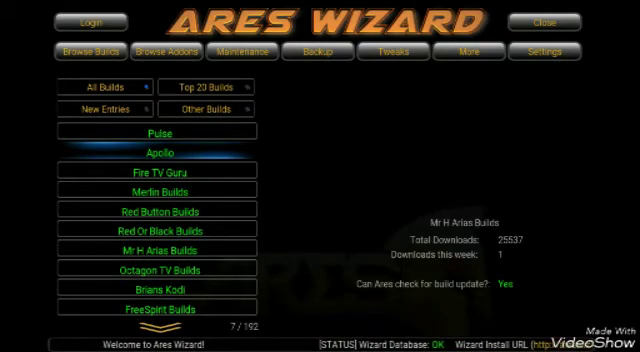
pyautogui.press('Right')
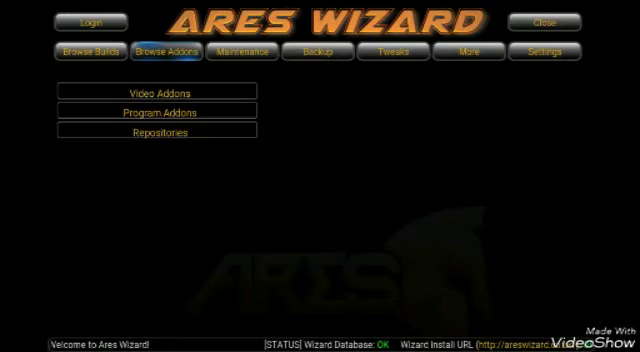
pyautogui.press('Return')
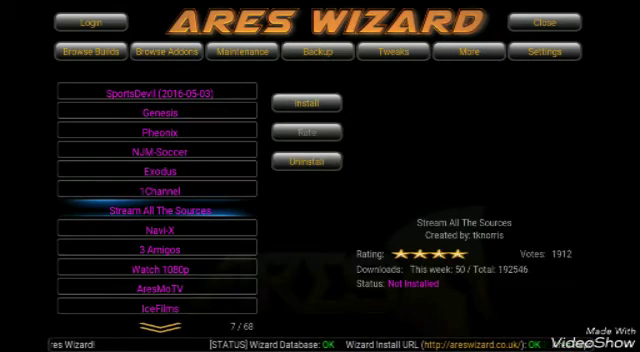
pyautogui.press('Down')
pyautogui.press('Down')
pyautogui.press('Down')
pyautogui.press('Down')
pyautogui.press('Down')
pyautogui.press('Up')
pyautogui.press('Up')
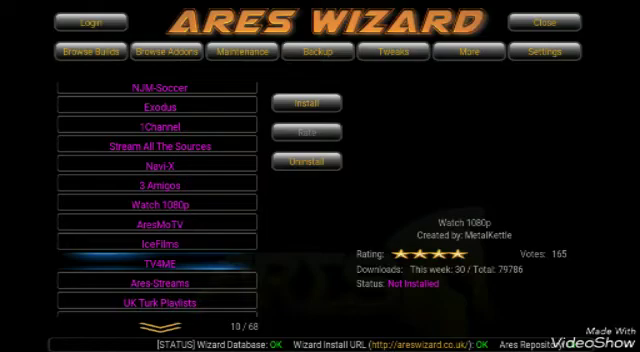
pyautogui.press('Up')
pyautogui.press('Down')
pyautogui.press('Down')
pyautogui.press('Down')
pyautogui.press('Down')
pyautogui.press('Down')
pyautogui.press('Down')
pyautogui.press('Down')
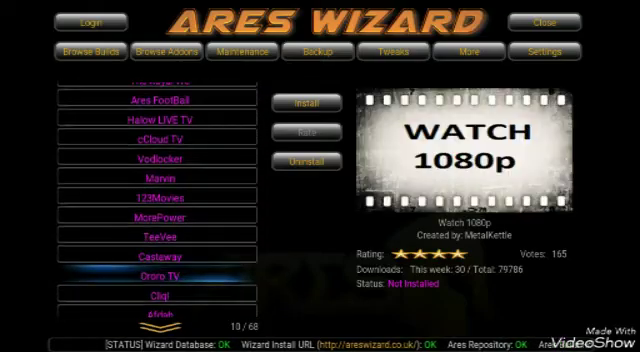
pyautogui.press('Down')
pyautogui.press('Down')
pyautogui.press('Down')
pyautogui.press('Down')
pyautogui.press('Down')
pyautogui.press('Down')
pyautogui.press('Down')
pyautogui.press('Down')
pyautogui.press('Down')
pyautogui.press('Down')
pyautogui.press('Down')
pyautogui.press('Down')
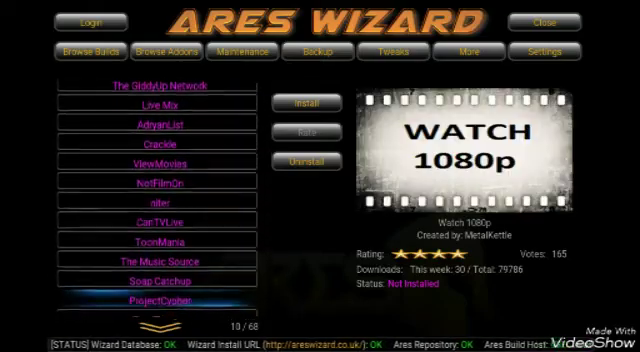
pyautogui.press('Down')
pyautogui.press('Down')
pyautogui.press('Down')
pyautogui.press('Down')
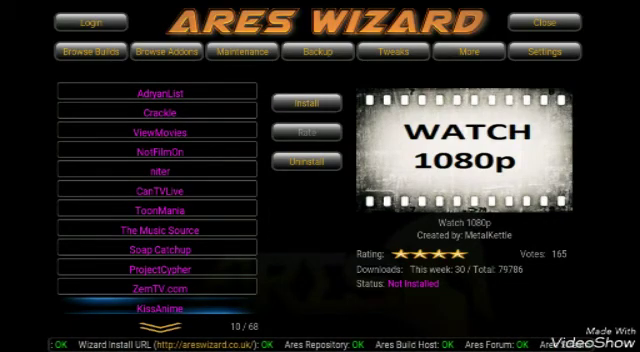
pyautogui.press('Up')
pyautogui.press('Up')
pyautogui.press('Up')
pyautogui.press('Up')
pyautogui.press('Up')
pyautogui.press('Up')
pyautogui.press('Up')
pyautogui.press('Up')
pyautogui.press('Up')
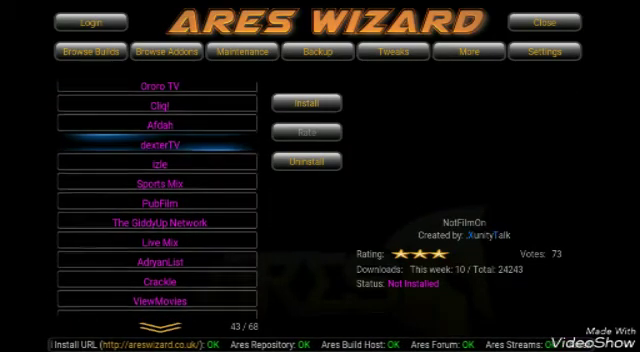
pyautogui.press('Up')
pyautogui.press('Up')
pyautogui.press('Up')
pyautogui.press('Up')
pyautogui.press('Up')
pyautogui.press('Up')
pyautogui.press('Up')
pyautogui.press('Up')
pyautogui.press('Up')
pyautogui.press('Up')
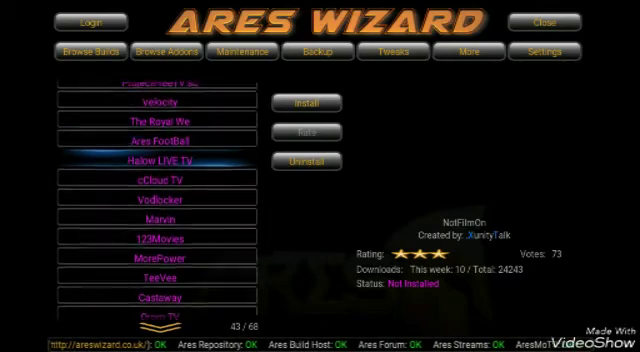
pyautogui.press('Up')
pyautogui.press('Up')
pyautogui.press('Up')
pyautogui.press('Up')
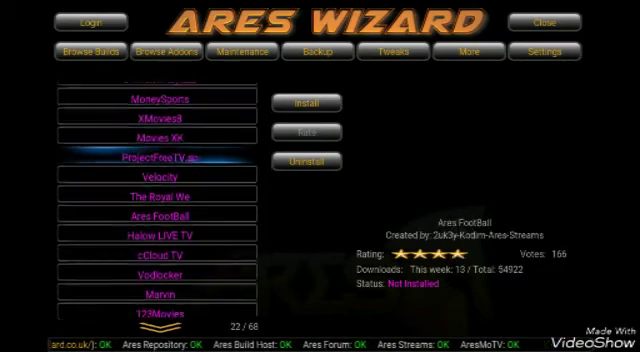
pyautogui.press('Up')
pyautogui.press('Up')
pyautogui.press('Up')
pyautogui.press('Up')
pyautogui.press('Up')
pyautogui.press('Up')
pyautogui.press('Up')
pyautogui.press('Up')
pyautogui.press('Up')
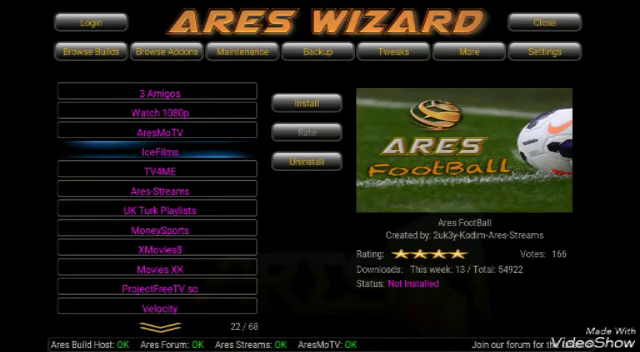
pyautogui.press('Return')
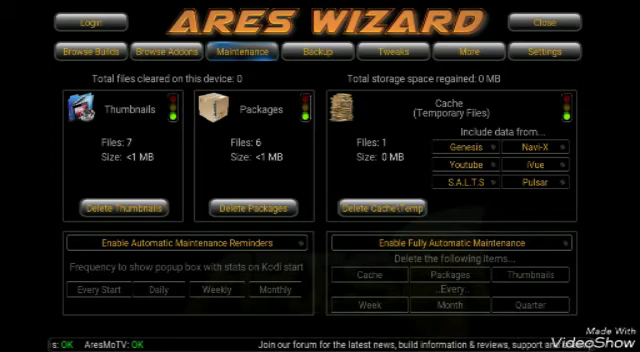
pyautogui.press('Return')
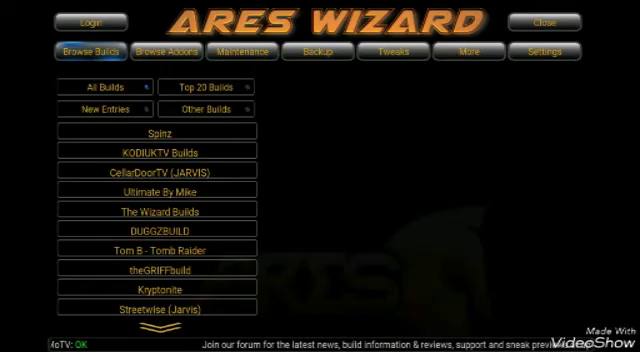
# Move through Merlin, Octagon TV and Mr H Arias builds up to Pulse's details
pyautogui.press('Down')
pyautogui.press('Return')
pyautogui.press('Up')
pyautogui.press('Up')
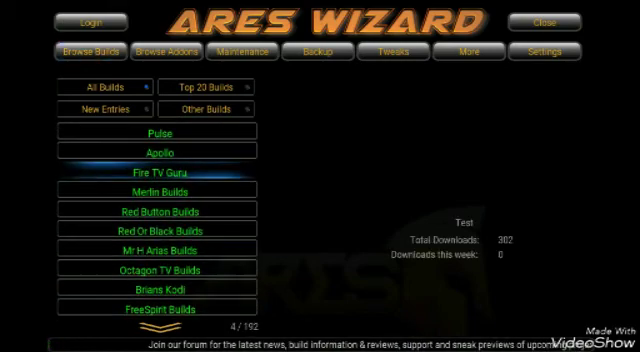
pyautogui.press('Down')
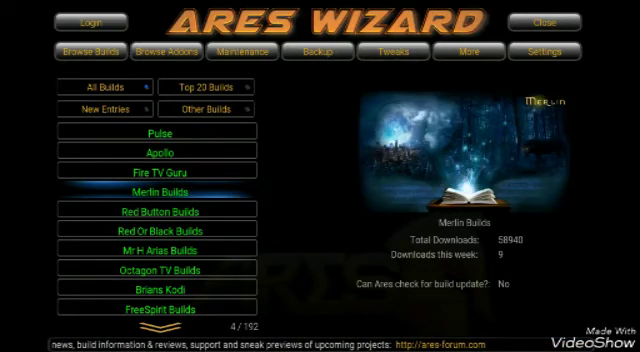
pyautogui.press('Down')
pyautogui.press('Down')
pyautogui.press('Down')
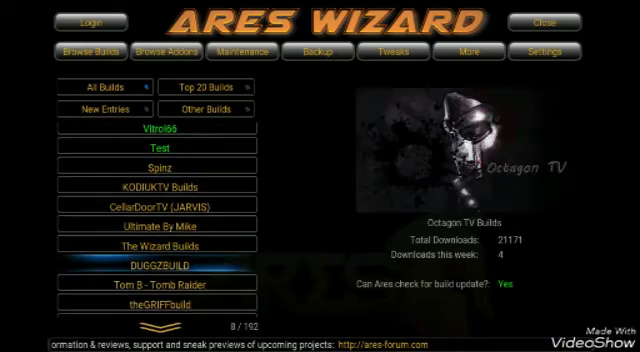
pyautogui.scroll(3, 158, 200)
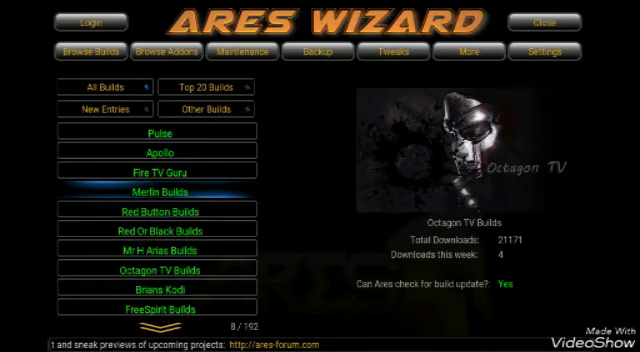
pyautogui.press('Up')
pyautogui.scroll(3, 158, 200)
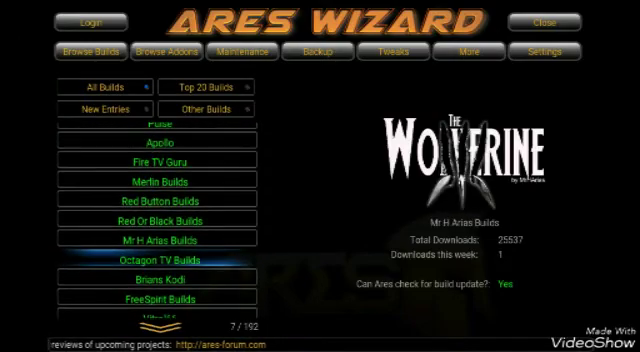
pyautogui.scroll(-4, 158, 200)
pyautogui.scroll(-4, 158, 200)
pyautogui.scroll(-2, 158, 200)
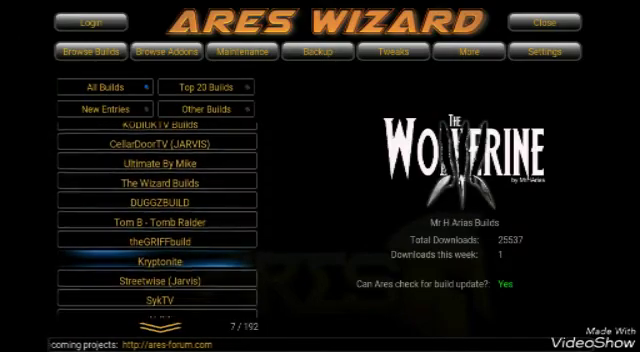
pyautogui.scroll(8, 158, 200)
pyautogui.scroll(3, 158, 200)
pyautogui.scroll(2, 158, 200)
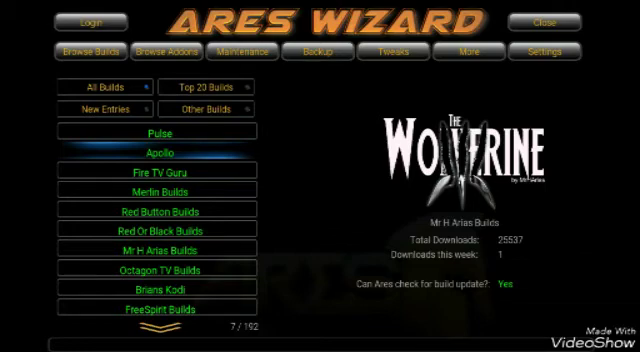
pyautogui.press('Up')
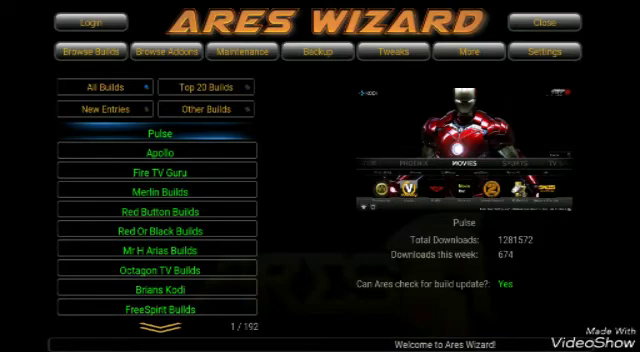
# Scroll down the Ares Wizard build list to the Spinz build
pyautogui.press('Down')
pyautogui.press('Down')
pyautogui.press('Down')
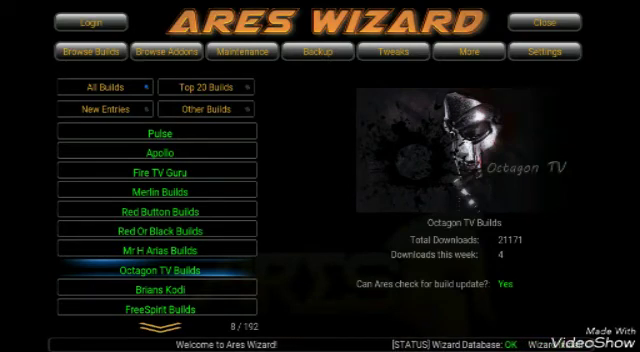
pyautogui.press('Down')
pyautogui.press('Down')
pyautogui.press('Down')
pyautogui.press('Down')
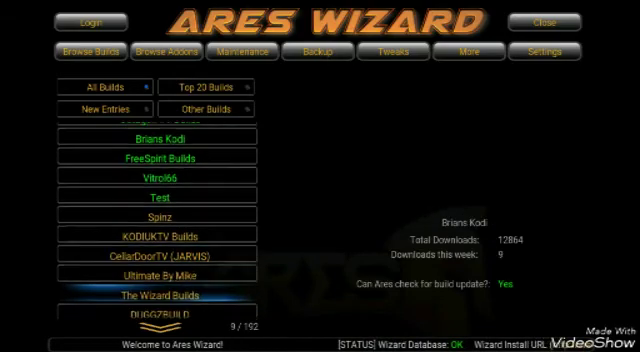
pyautogui.press('Down')
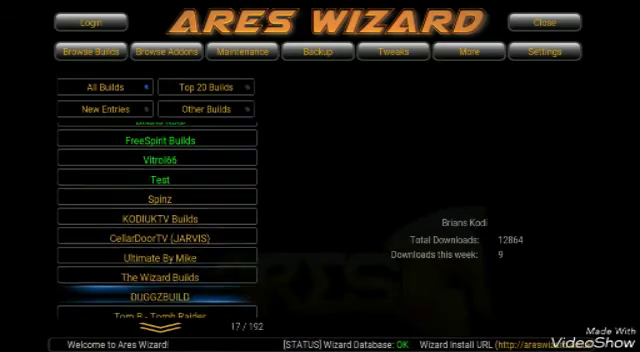
pyautogui.press('Down')
pyautogui.press('Down')
pyautogui.press('Down')
pyautogui.press('Down')
pyautogui.press('Down')
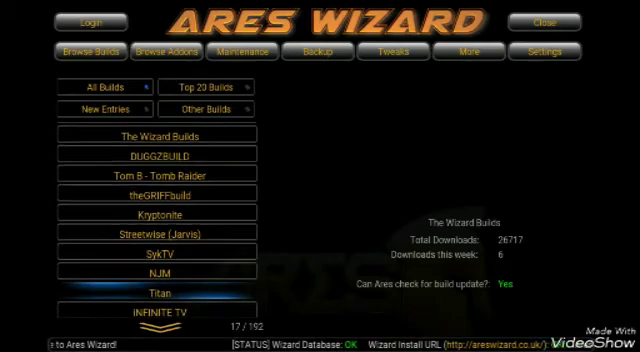
pyautogui.press('Down')
pyautogui.press('Down')
pyautogui.press('Down')
pyautogui.press('Up')
pyautogui.press('Up')
pyautogui.press('Up')
pyautogui.press('Up')
pyautogui.press('Up')
pyautogui.press('Up')
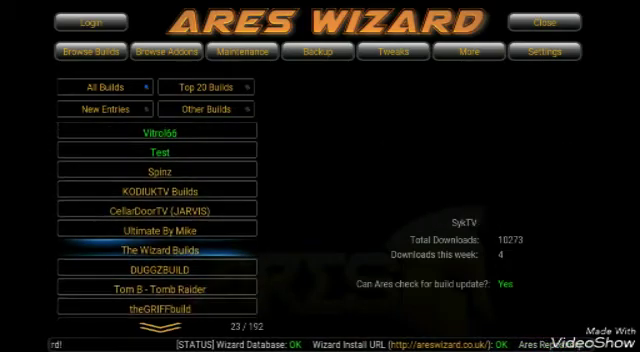
pyautogui.press('Down')
pyautogui.press('Down')
pyautogui.press('Down')
pyautogui.press('Up')
pyautogui.press('Up')
pyautogui.press('Up')
pyautogui.press('Up')
pyautogui.press('Up')
pyautogui.press('Up')
pyautogui.press('Up')
pyautogui.press('Up')
pyautogui.press('Down')
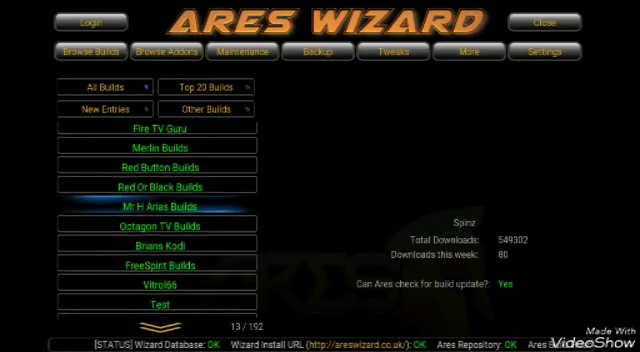
pyautogui.press('Down')
pyautogui.press('Down')
pyautogui.press('Down')
pyautogui.press('Down')
pyautogui.press('Down')
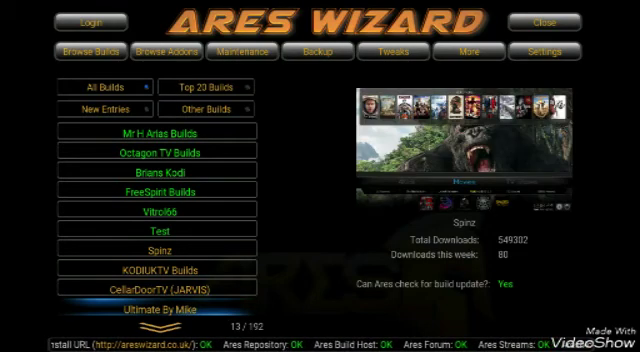
# Move up from Spinz to Apollo and open its seven versions, showing Apollo 7's details
pyautogui.press('Down')
pyautogui.press('Down')
pyautogui.press('Up')
pyautogui.press('Up')
pyautogui.press('Up')
pyautogui.press('Up')
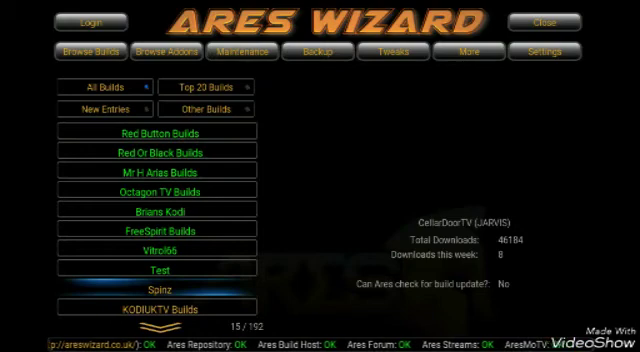
pyautogui.press('Up')
pyautogui.press('Up')
pyautogui.press('Up')
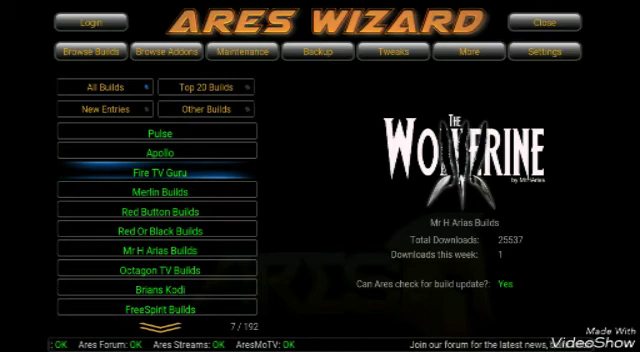
pyautogui.press('Up')
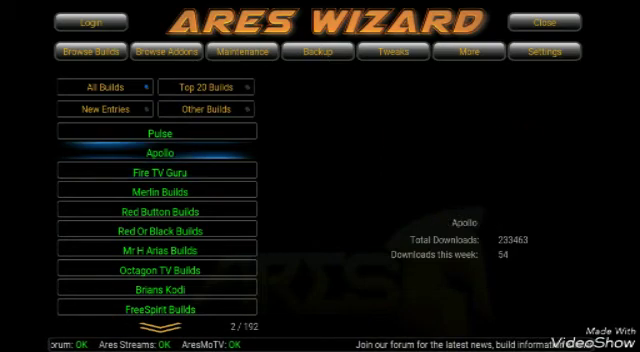
pyautogui.press('Return')
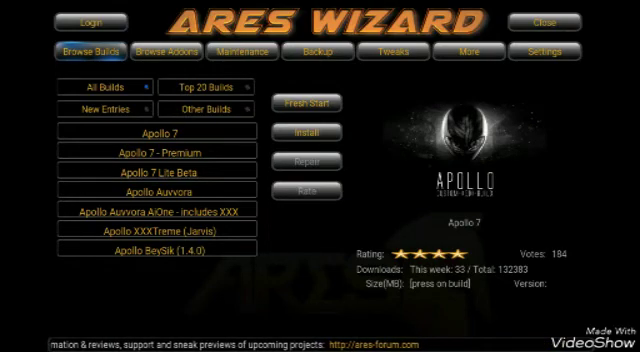
# Preview Apollo Auvvora, then install the Apollo 7 build, starting its 589 MB download
pyautogui.press('Down')
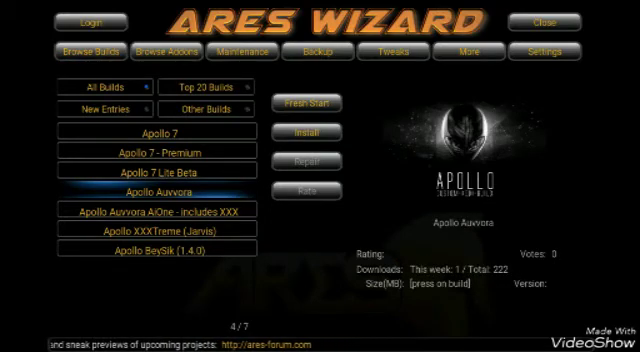
pyautogui.press('Home')
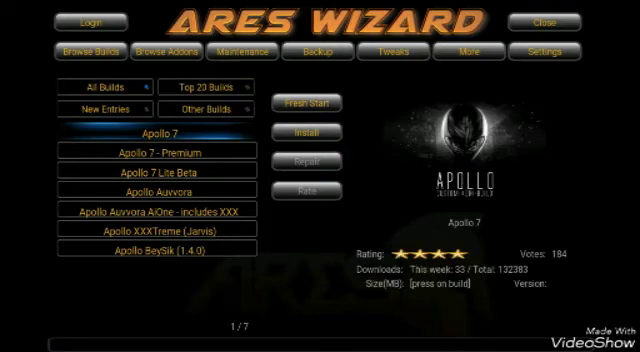
pyautogui.press('Return')
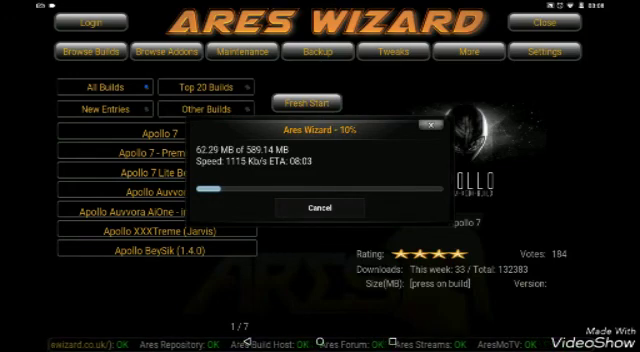
# Pull down the Android notification shade while the Apollo 7 download runs
pyautogui.moveTo(320, 2); pyautogui.dragTo(320, 200)
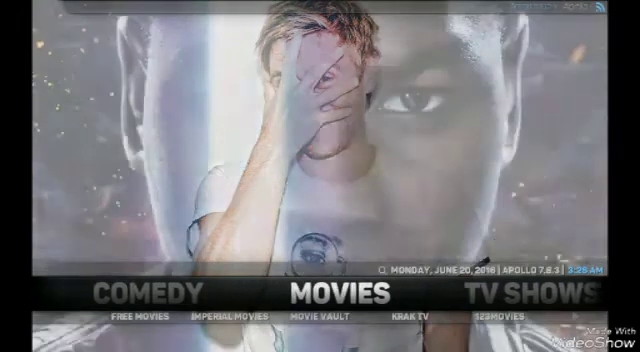
# Move across the Apollo home menu to TV SHOWS and along its shortcuts to RETRO TV
pyautogui.press('Right')
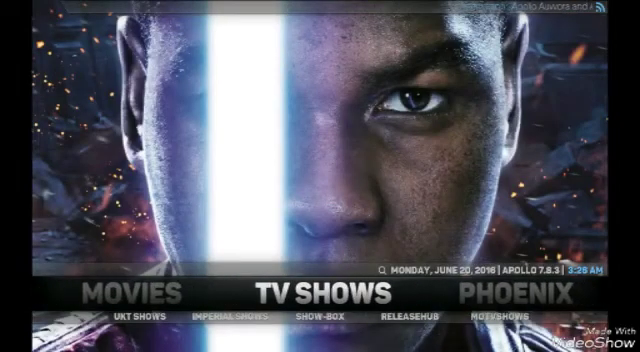
pyautogui.press('Right')
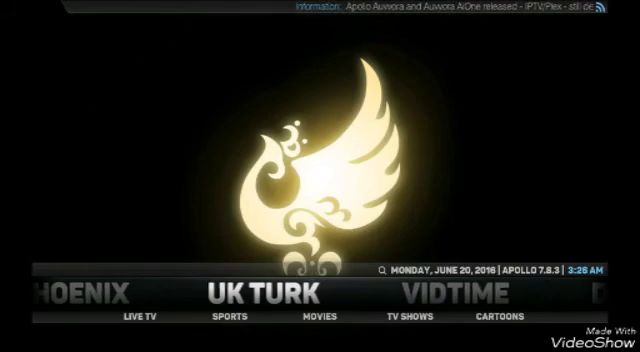
pyautogui.press('Left')
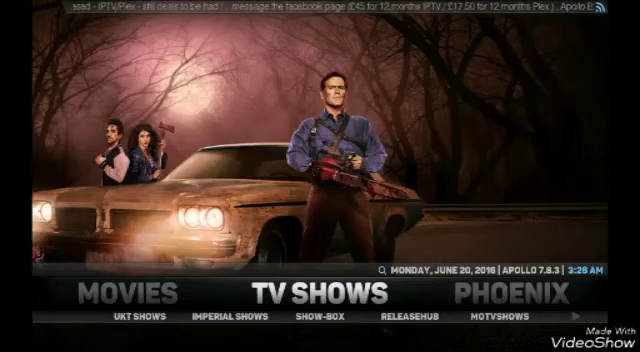
pyautogui.press('Down')
pyautogui.press('Right')
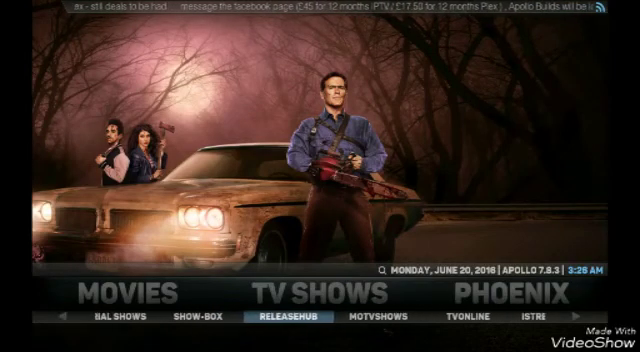
pyautogui.press('Right')
pyautogui.press('Right')
pyautogui.press('Right')
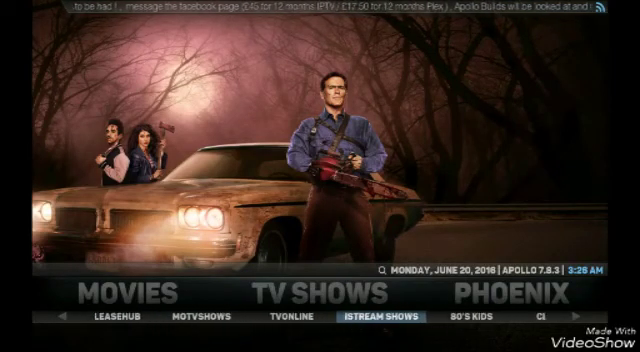
pyautogui.press('Right')
pyautogui.press('Right')
pyautogui.press('Right')
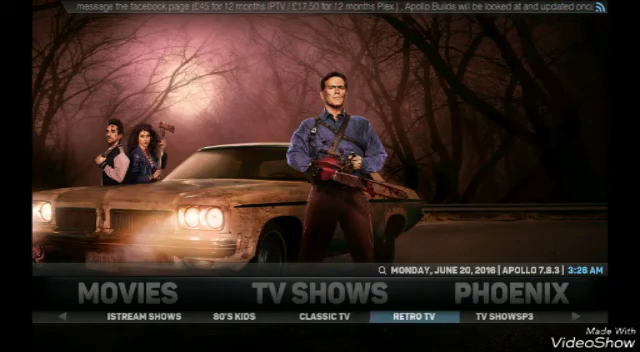
# Switch the home menu to MOVIES and step through its shortcuts from CYPHER MOD
pyautogui.press('Up')
pyautogui.press('Left')
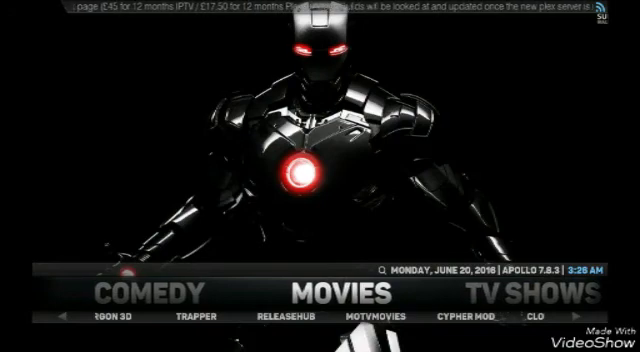
pyautogui.press('Right')
pyautogui.press('Right')
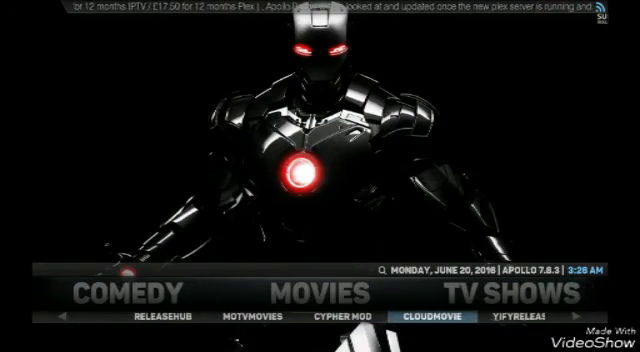
pyautogui.press('Up')
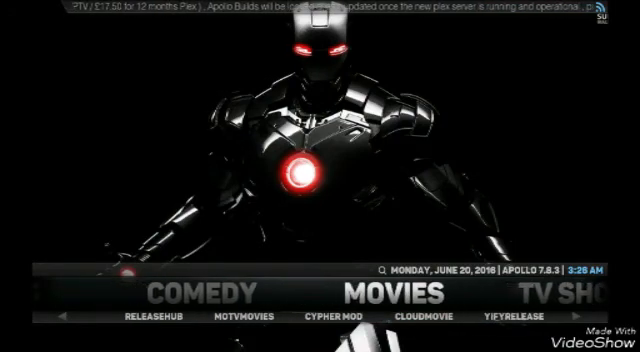
pyautogui.press('Down')
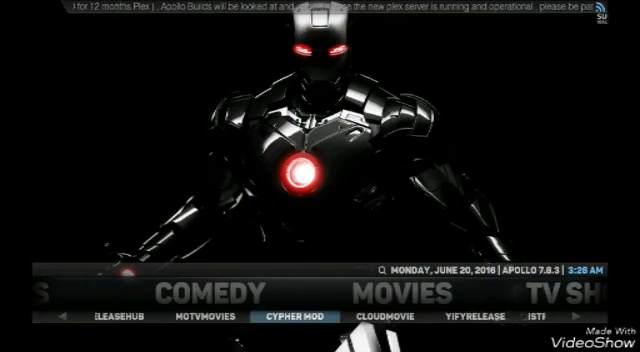
pyautogui.press('Right')
pyautogui.press('Right')
pyautogui.press('Right')
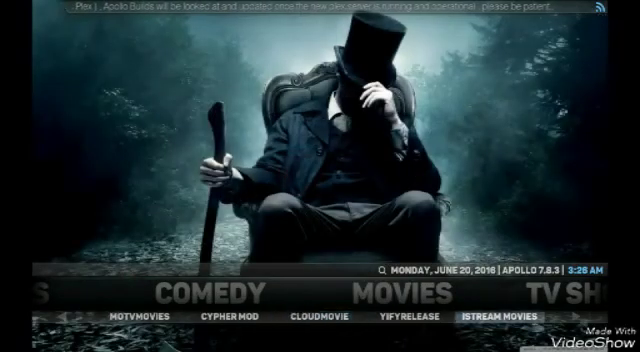
pyautogui.press('Right')
# Browse the Movies sources leftward through KRAK TV, MOVIE VAULT and IMPERIAL MOVIES
pyautogui.press('Up')
pyautogui.press('Left')
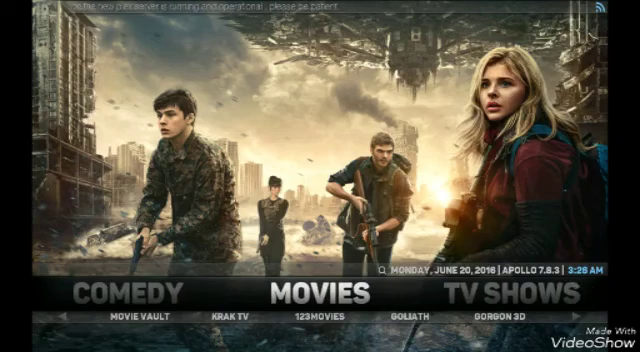
pyautogui.press('Down')
pyautogui.press('Left')
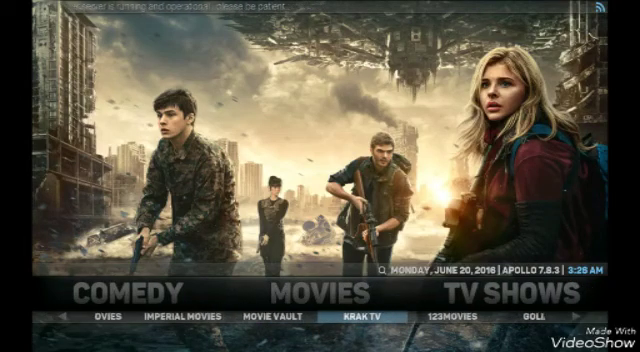
pyautogui.press('Left')
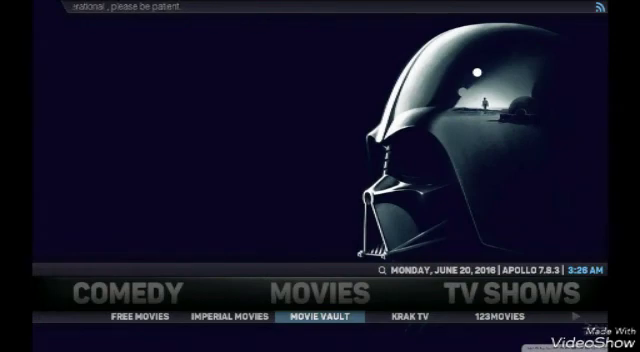
pyautogui.press('Left')
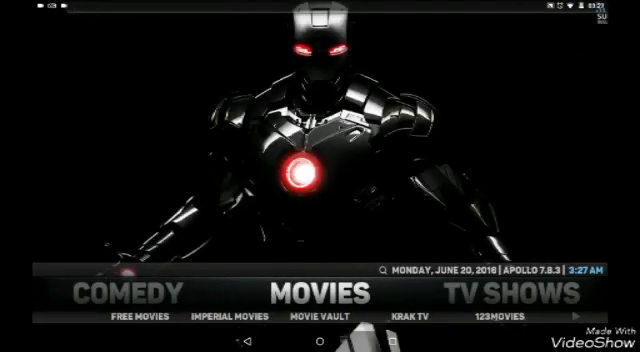
# Move left through COMEDY, KIDS and MUSIC, then head back right toward TV SHOWS
pyautogui.press('Left')
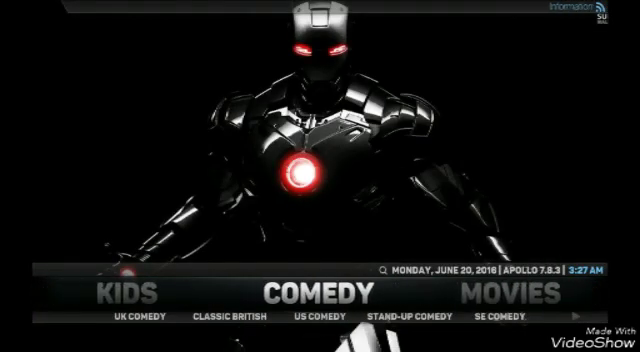
pyautogui.press('Left')
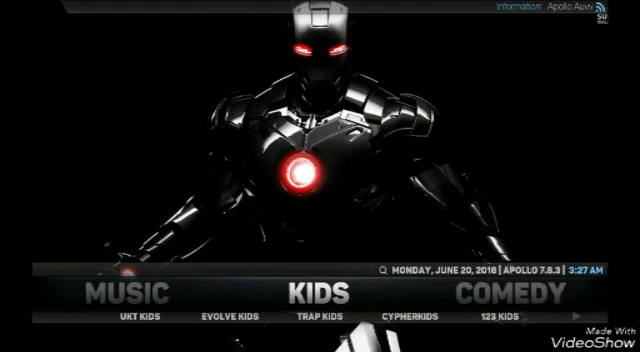
pyautogui.press('Left')
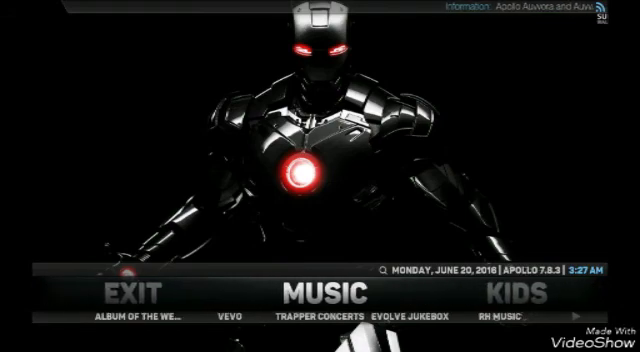
pyautogui.press('Right')
pyautogui.press('Right')
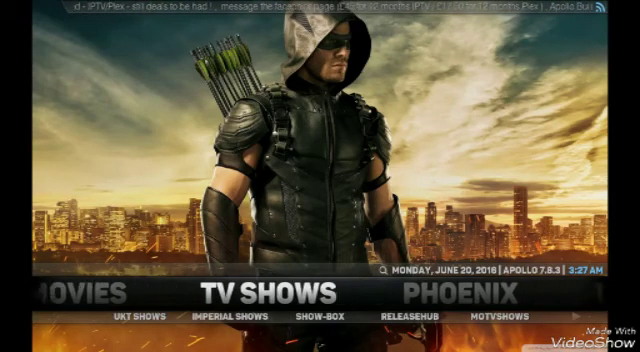
# Arrow right from TV SHOWS past PHOENIX, DOC HUB and CATCHUP to ON THE BOX
pyautogui.press('Right')
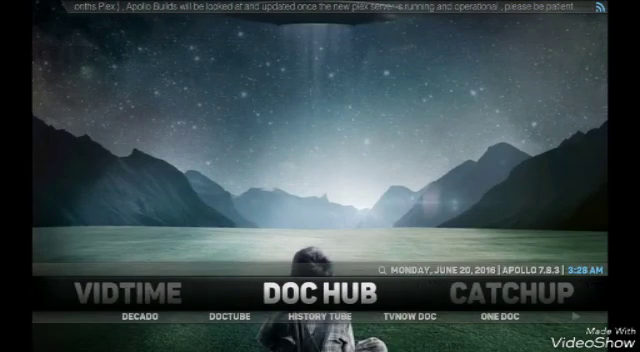
pyautogui.press('Right')
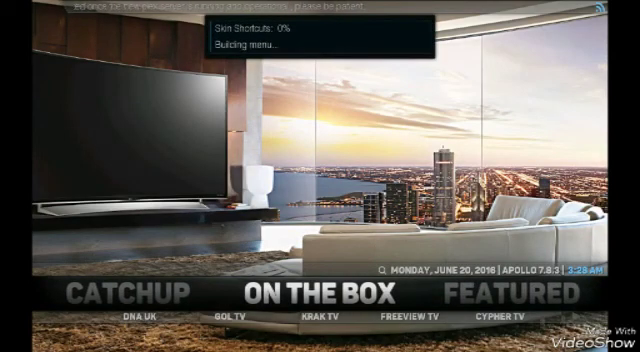
# Peek at the DNA UK source, then arrow right through FEATURED and NEWEST to SPORTS
pyautogui.press('Down')
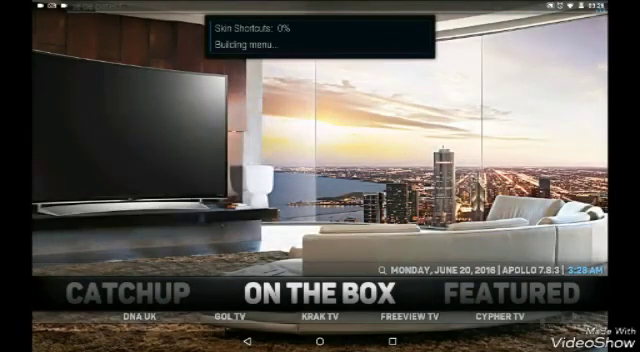
pyautogui.press('Right')
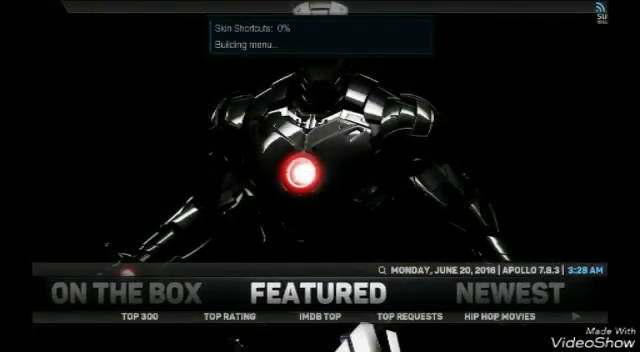
pyautogui.press('Right')
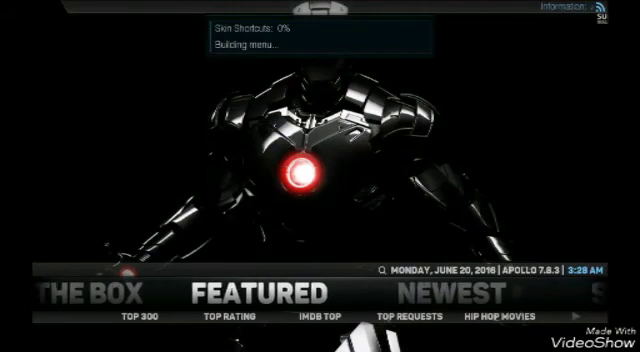
pyautogui.press('Left')
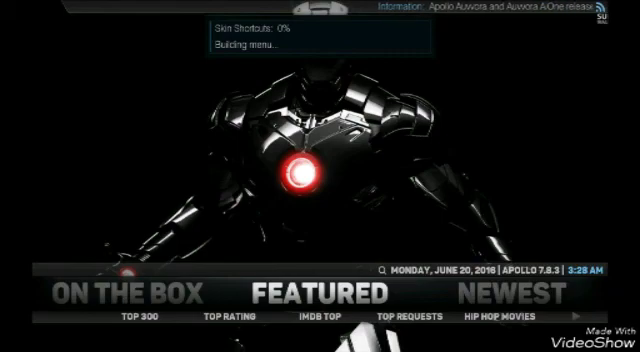
pyautogui.press('Right')
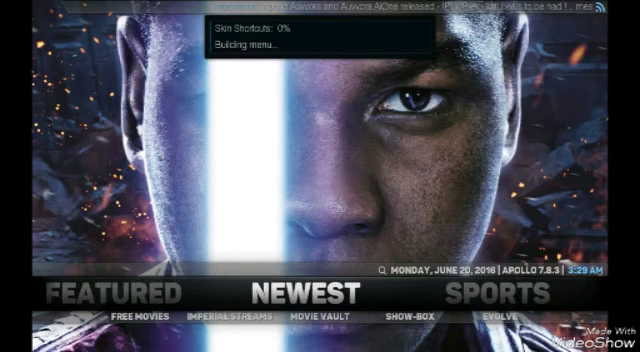
pyautogui.press('Right')
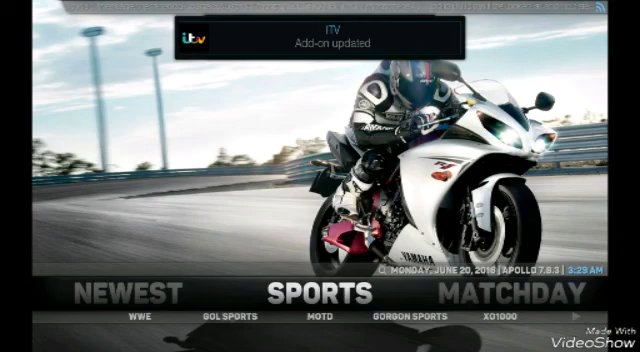
# Arrow back and forth across MATCHDAY and FITNESS, ending on FAVOURITES
pyautogui.press('Right')
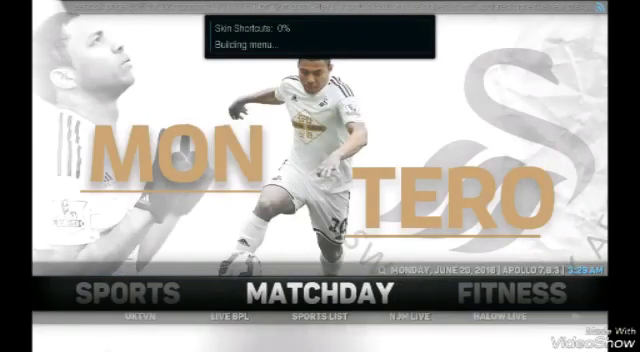
pyautogui.press('Right')
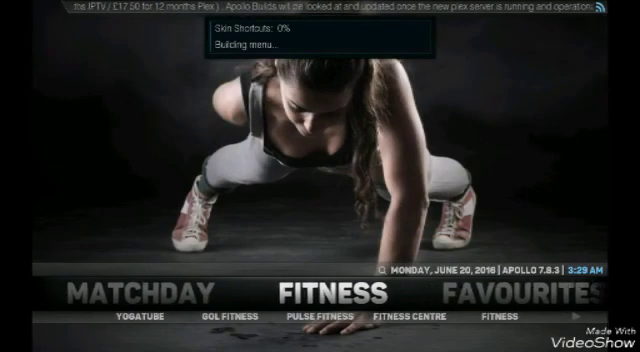
pyautogui.press('Left')
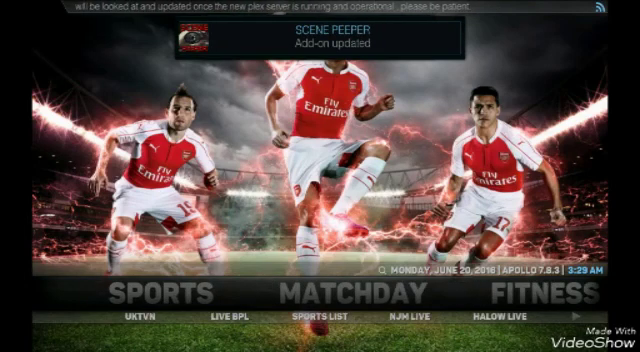
pyautogui.press('Left')
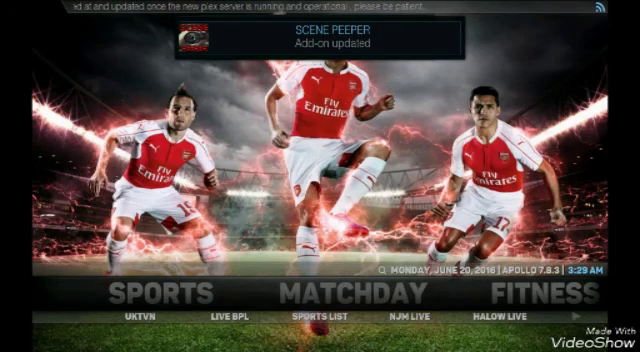
pyautogui.press('Right')
pyautogui.press('Right')
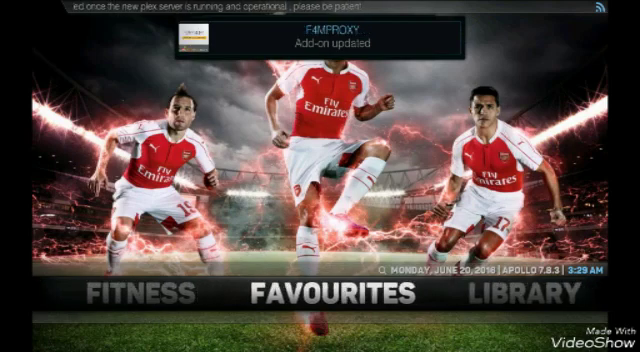
pyautogui.press('Right')
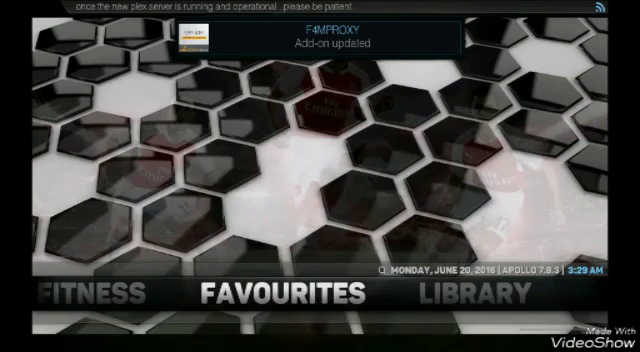
# Bring up Android's recent apps and swipe the Kodi card away
pyautogui.press('Escape')
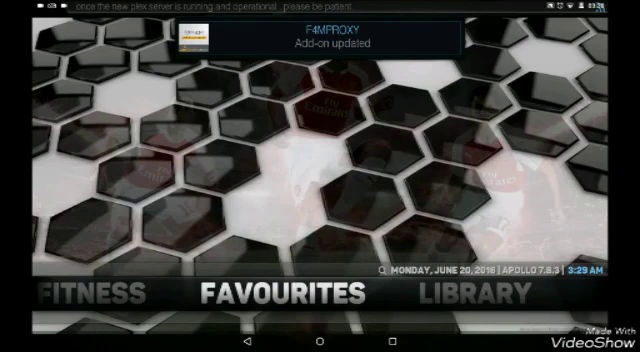
pyautogui.click(393, 341)
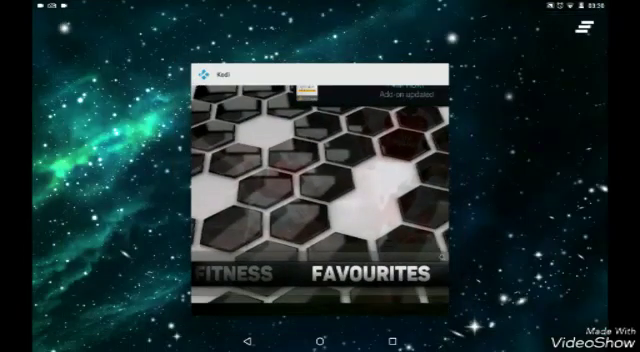
pyautogui.moveTo(318, 180); pyautogui.dragTo(120, 100)
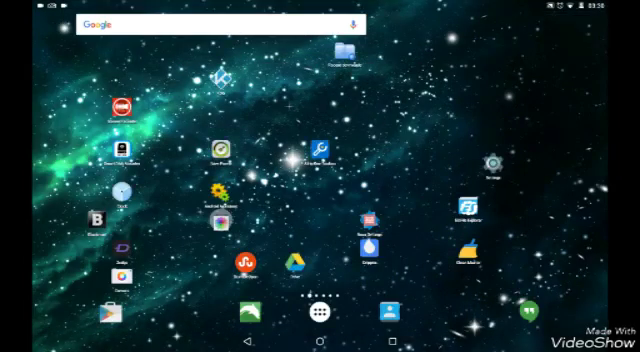